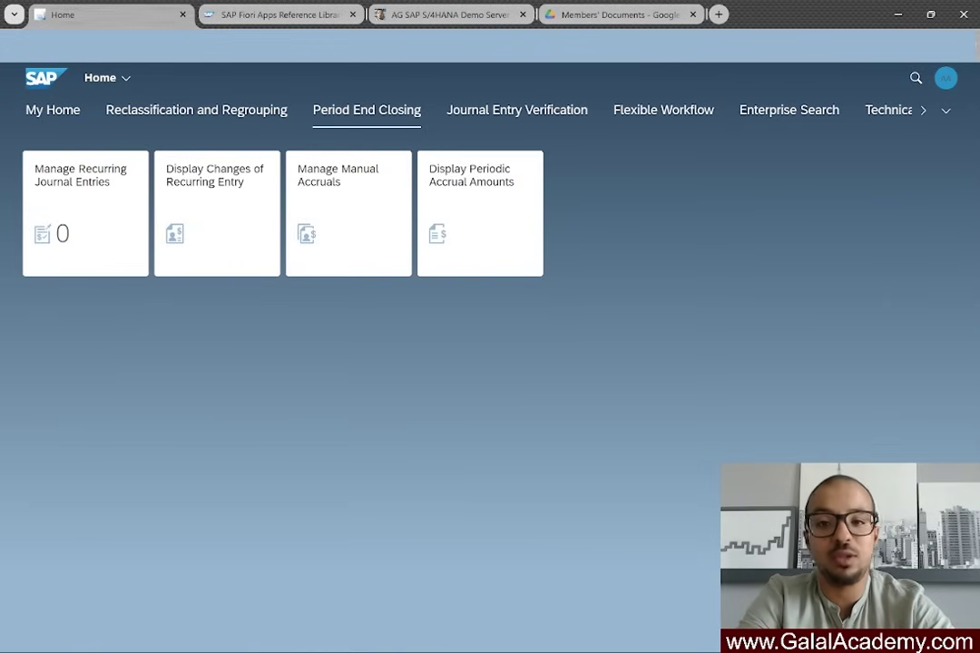
- In the SAP Fiori Apps Reference Library, open Manage Recurring Journal Entries and deselect Enter Recurring Entry (FBD1) and Manage Recurring Supplier Invoices
click(251, 9)
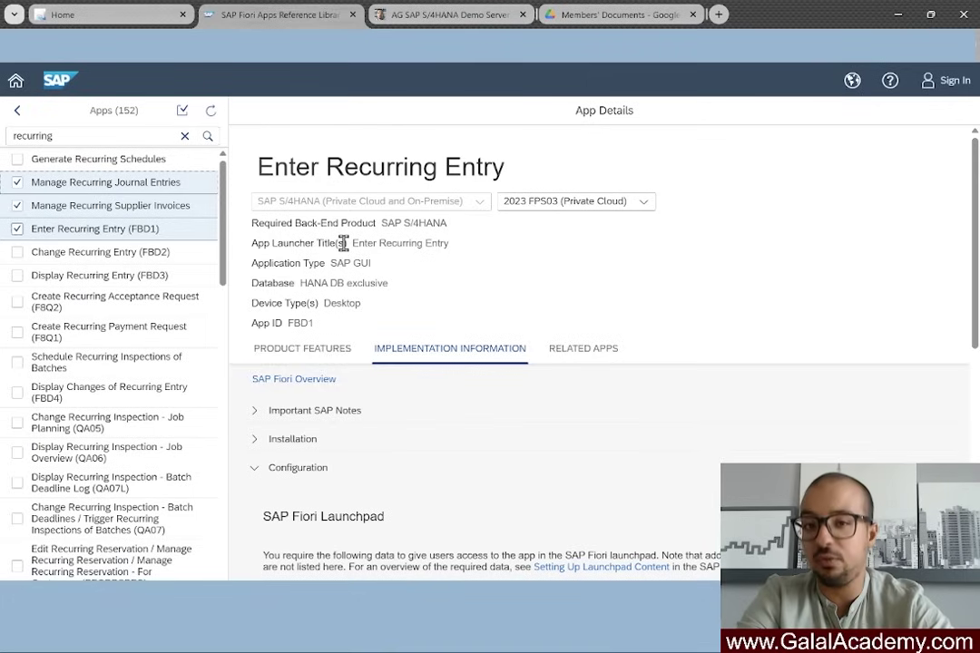
click(141, 17)
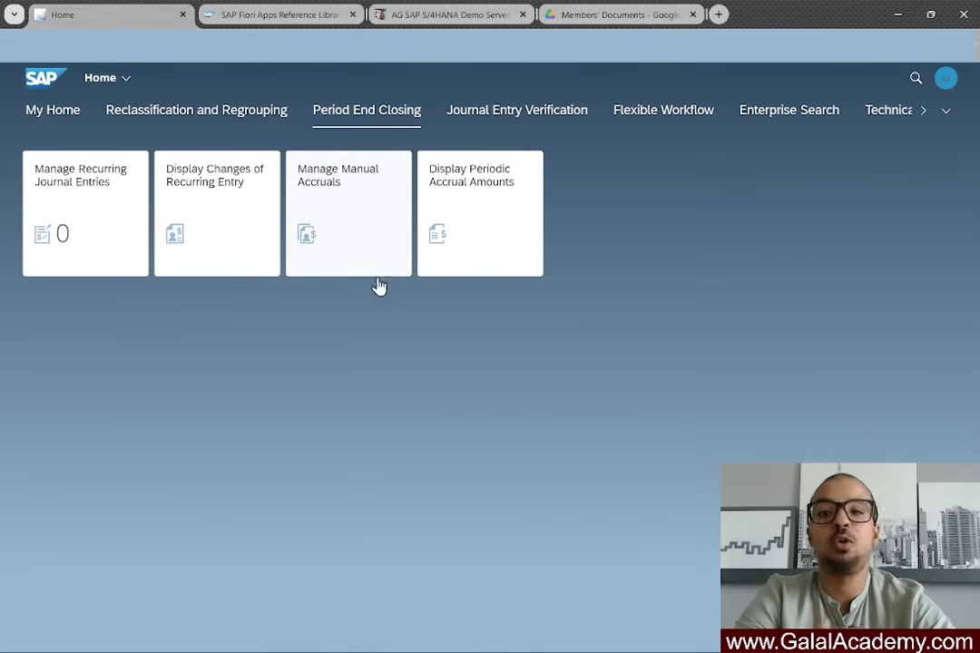
click(311, 14)
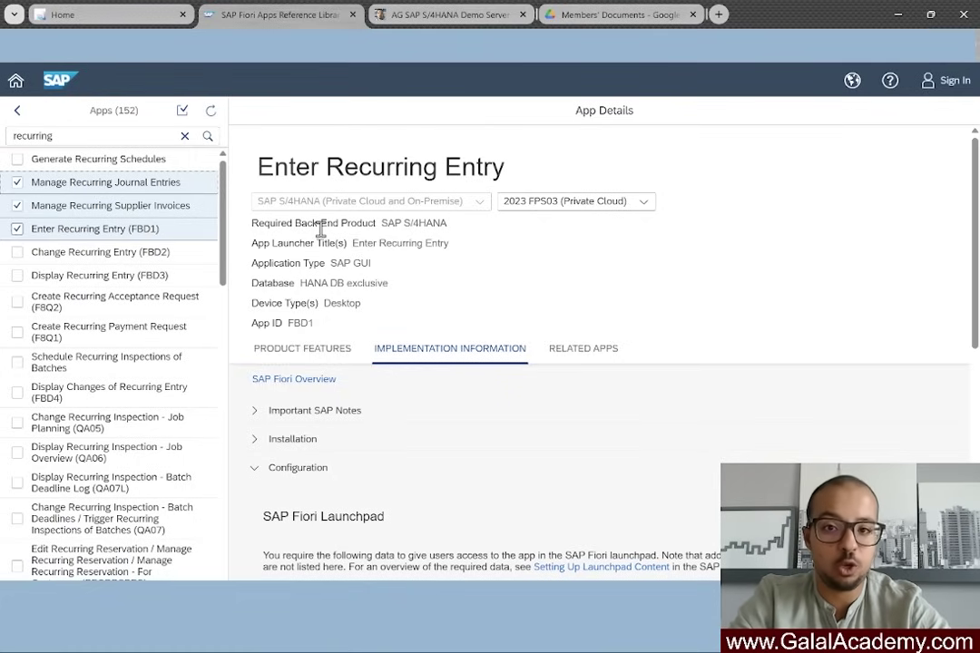
click(157, 185)
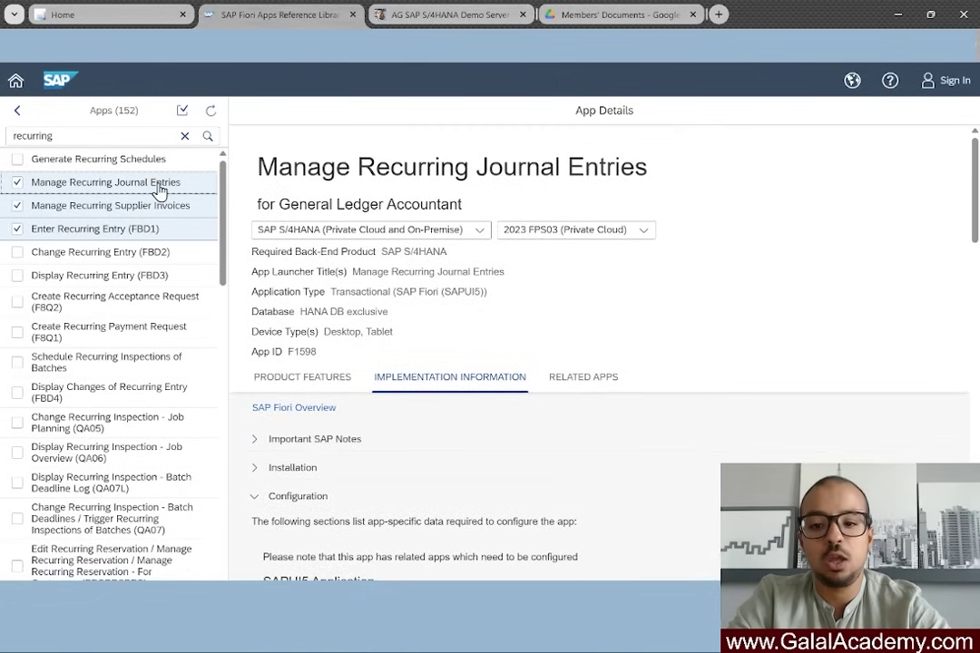
click(17, 229)
click(18, 205)
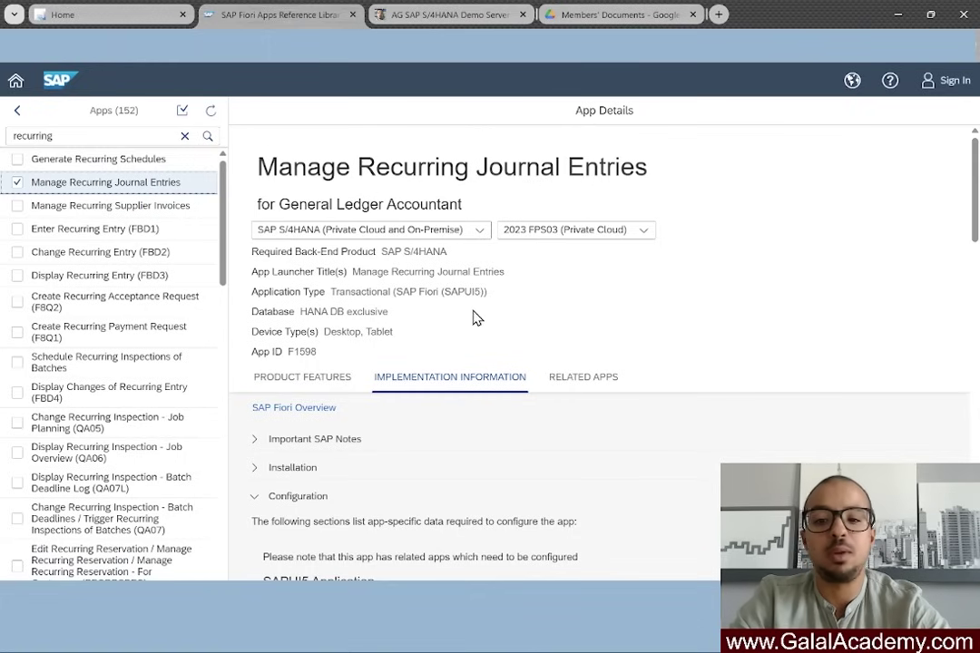
- Examine the implementation information of Manage Recurring Journal Entries, from the OData services and catalogs through to the required business role
scroll(500, 276, down, 1)
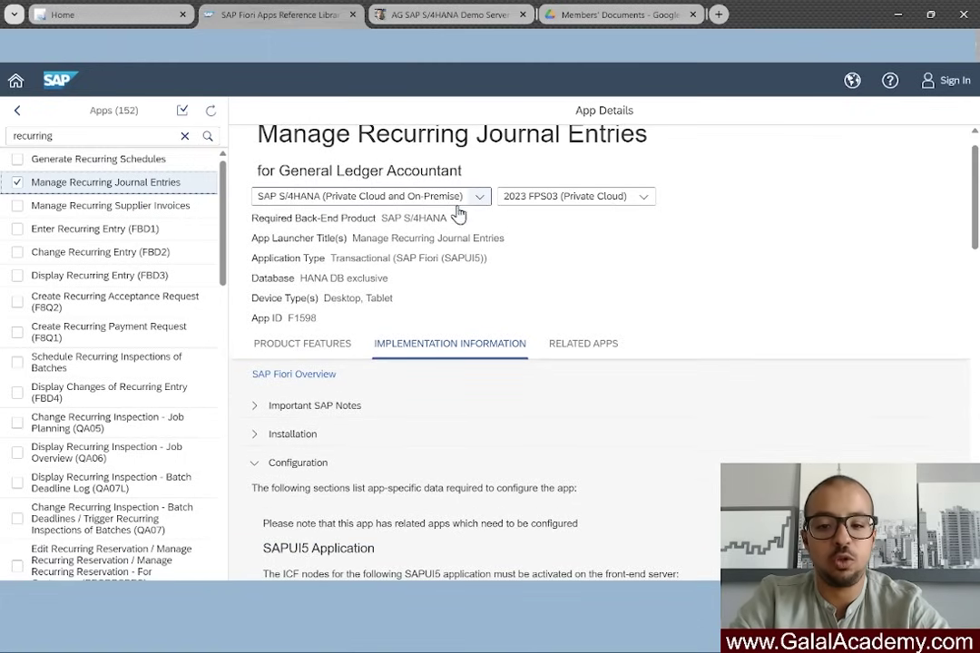
scroll(506, 302, down, 3)
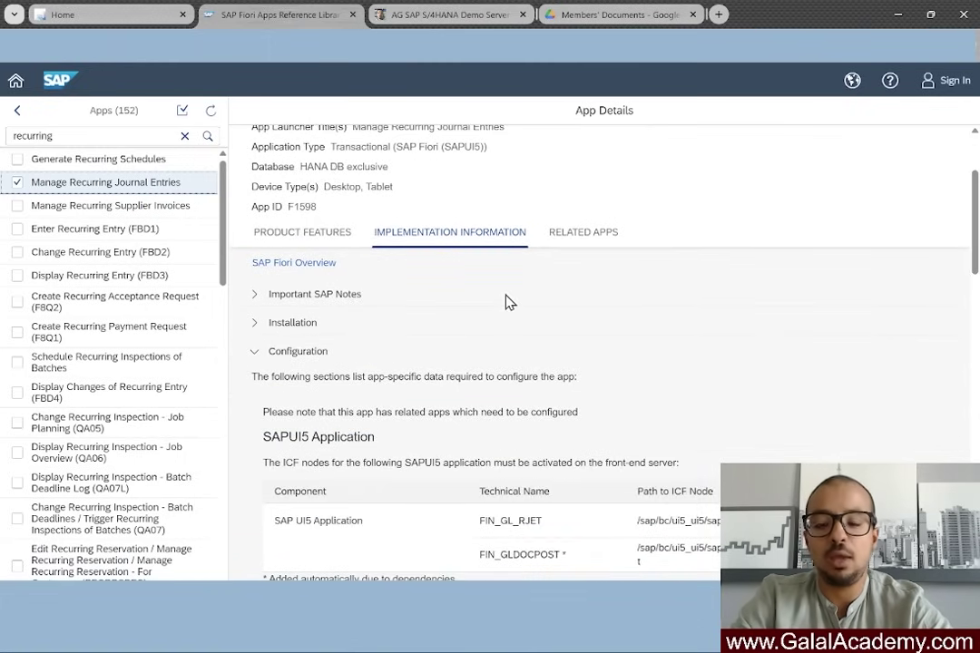
scroll(505, 299, down, 3)
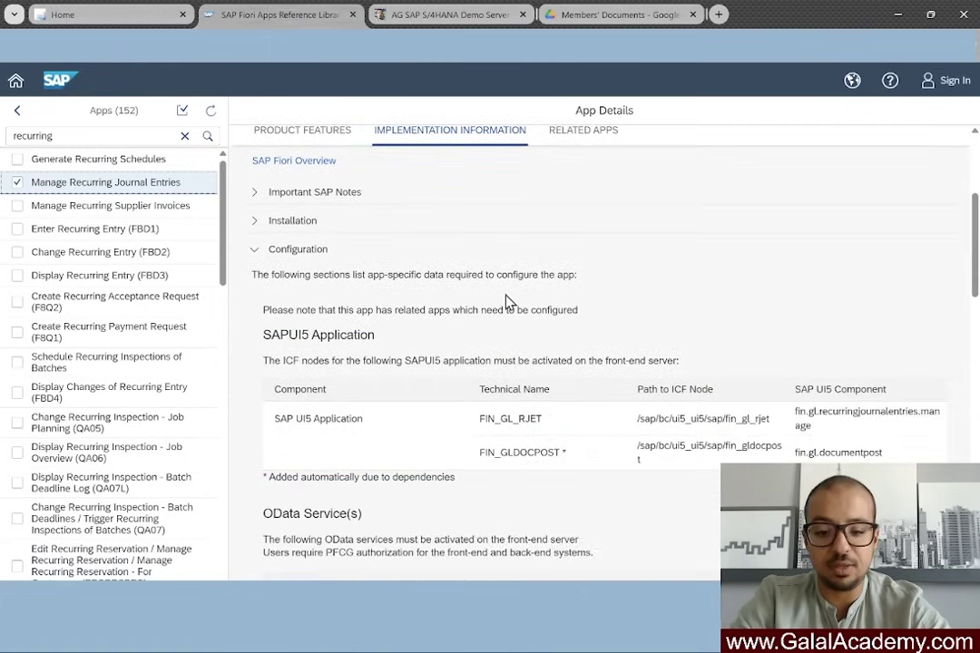
scroll(506, 300, down, 15)
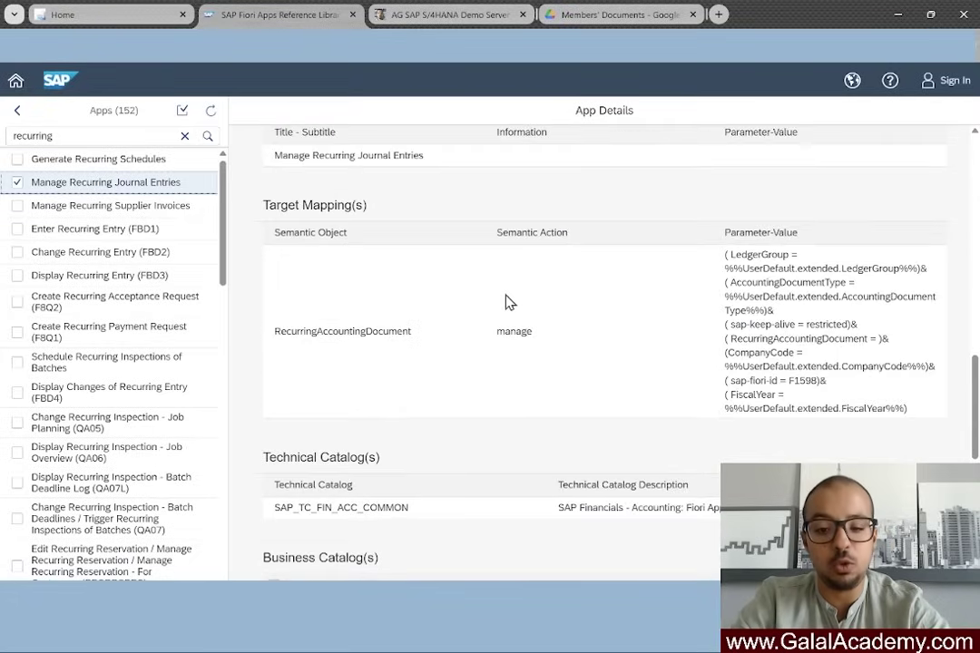
scroll(508, 302, up, 10)
scroll(507, 301, up, 10)
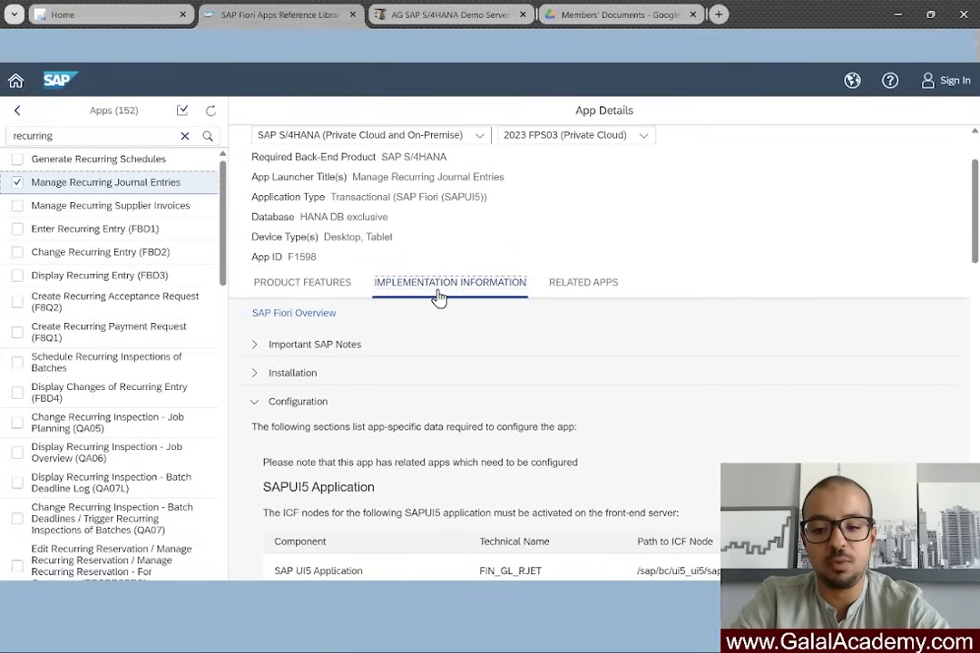
scroll(383, 470, down, 5)
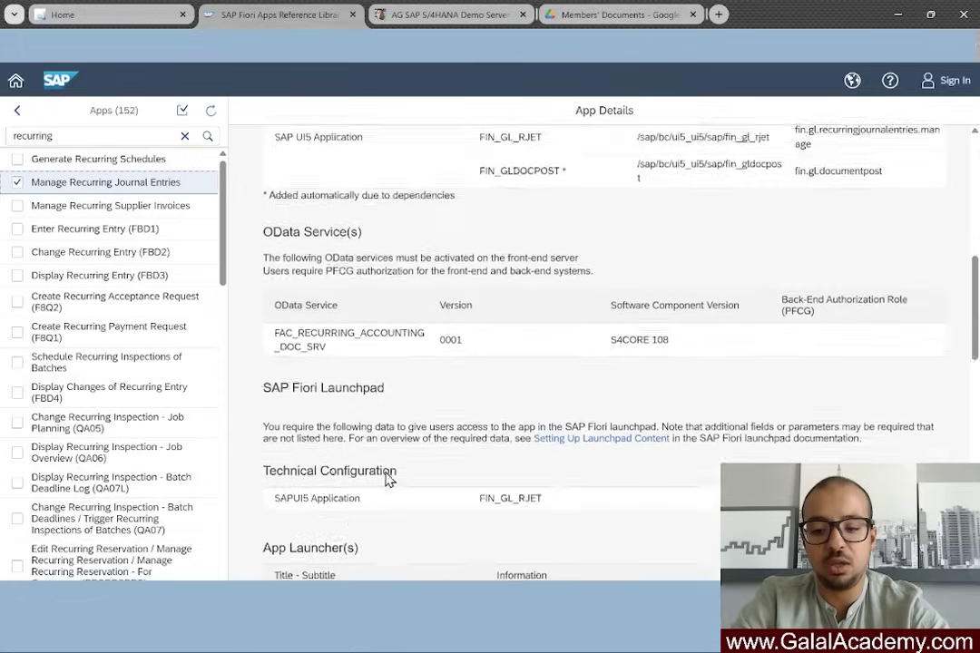
scroll(386, 479, down, 6)
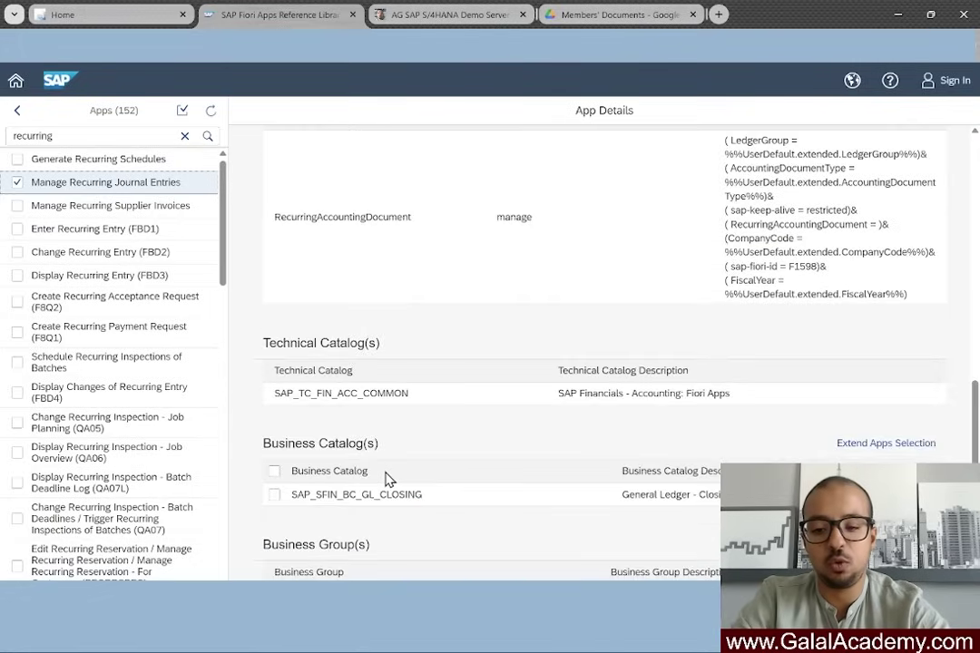
scroll(386, 479, down, 5)
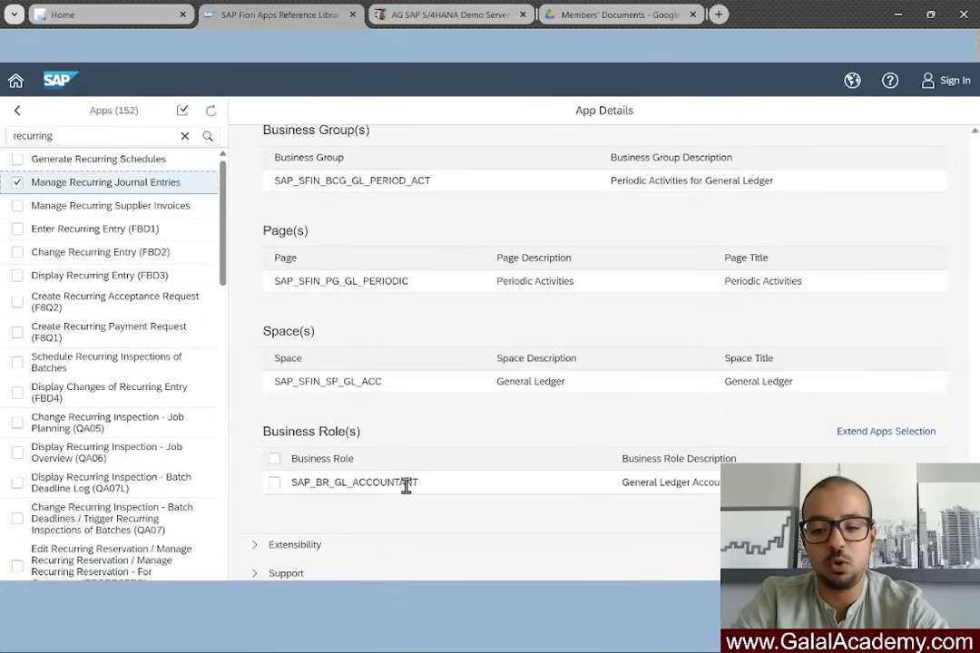
drag(418, 484, 295, 483)
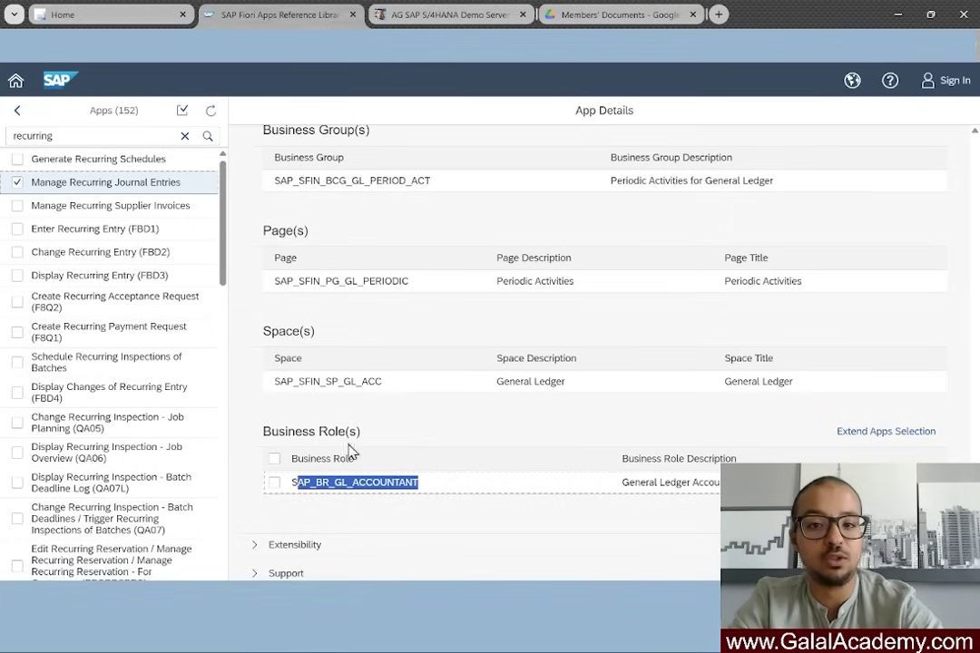
click(433, 420)
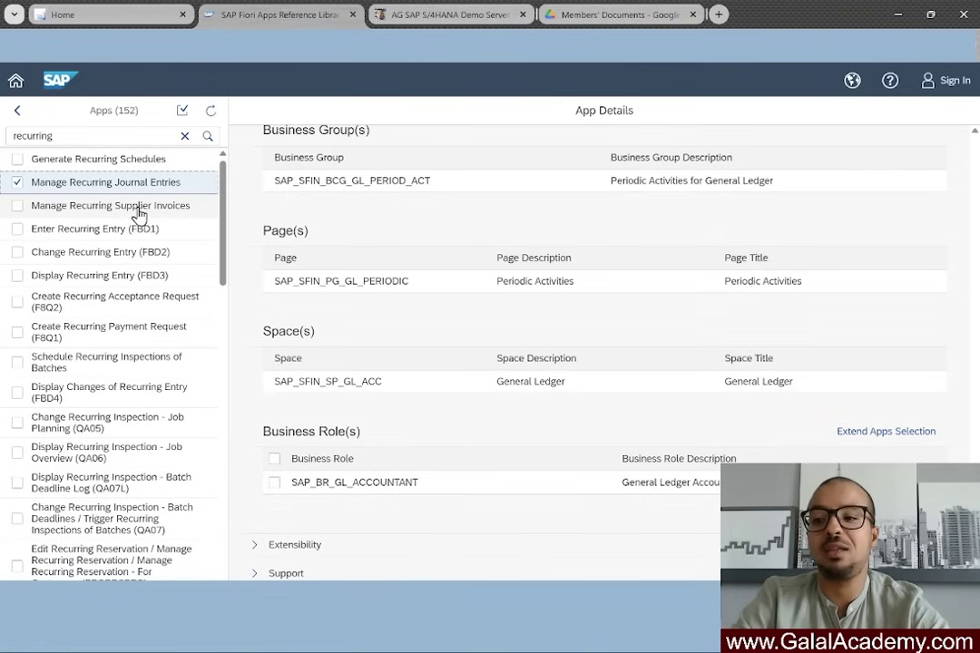
- Compare the app details of Manage Recurring Supplier Invoices and Enter Recurring Entry (FBD1), checking product edition, application type and catalogs
click(106, 207)
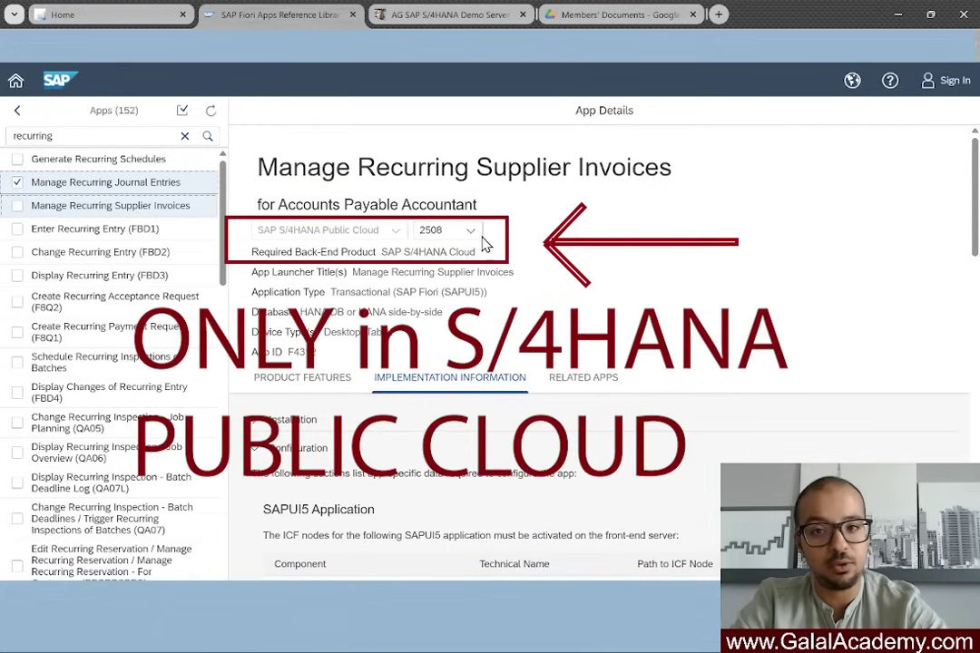
click(108, 234)
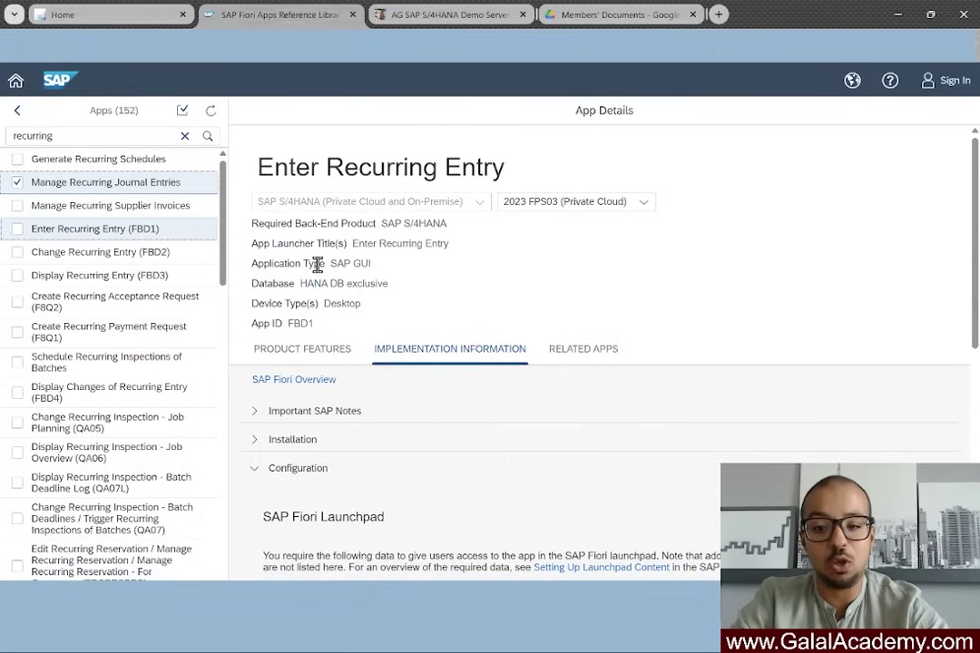
drag(320, 264, 411, 282)
click(410, 282)
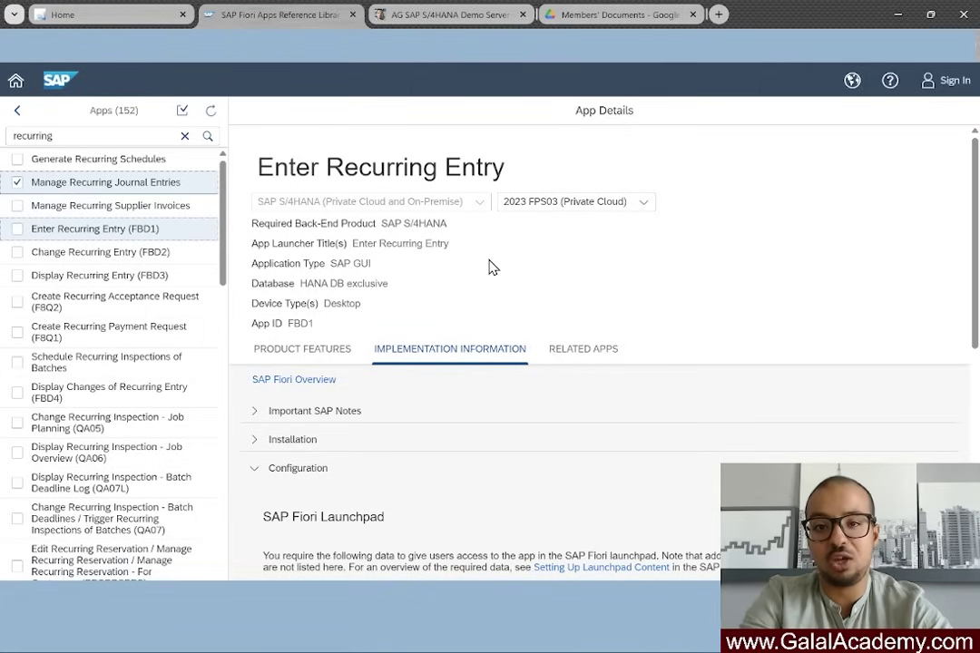
scroll(467, 309, down, 8)
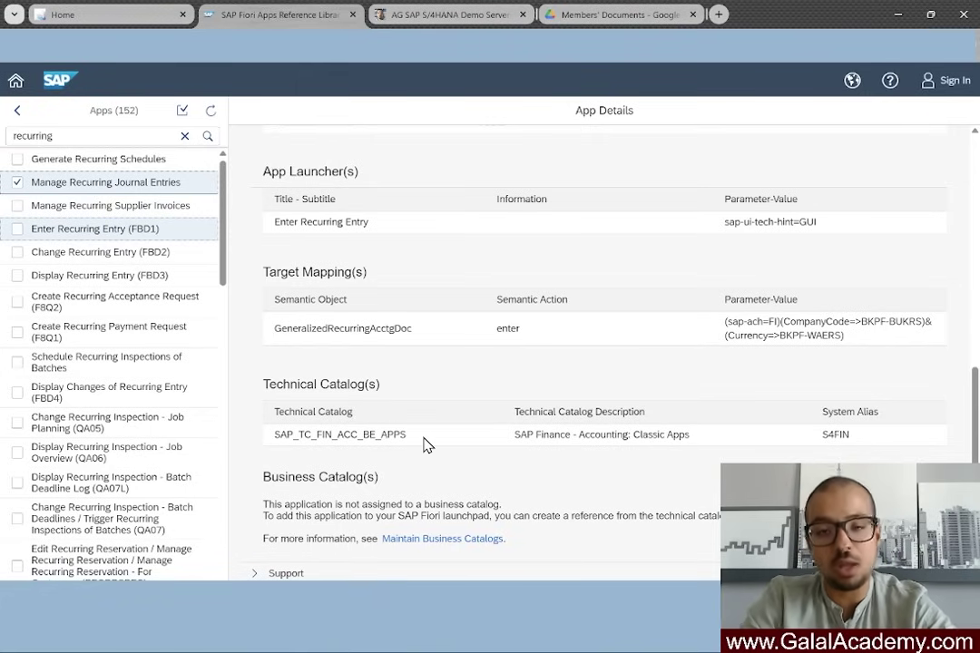
- Open the Manage Recurring Journal Entries app from the Fiori launchpad and filter the entries by company code AG00 (AG France)
click(121, 8)
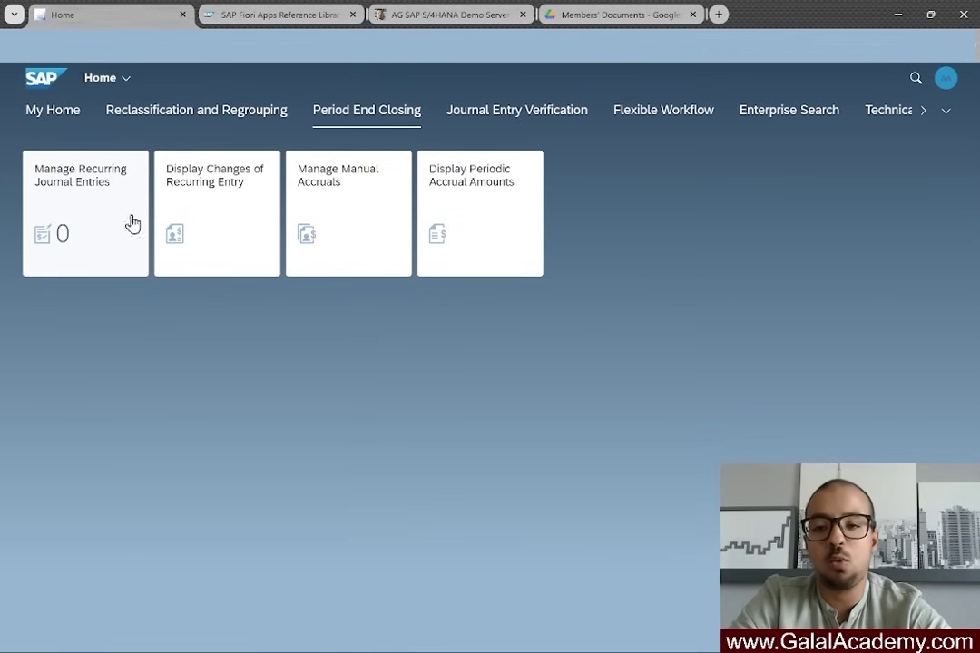
click(67, 207)
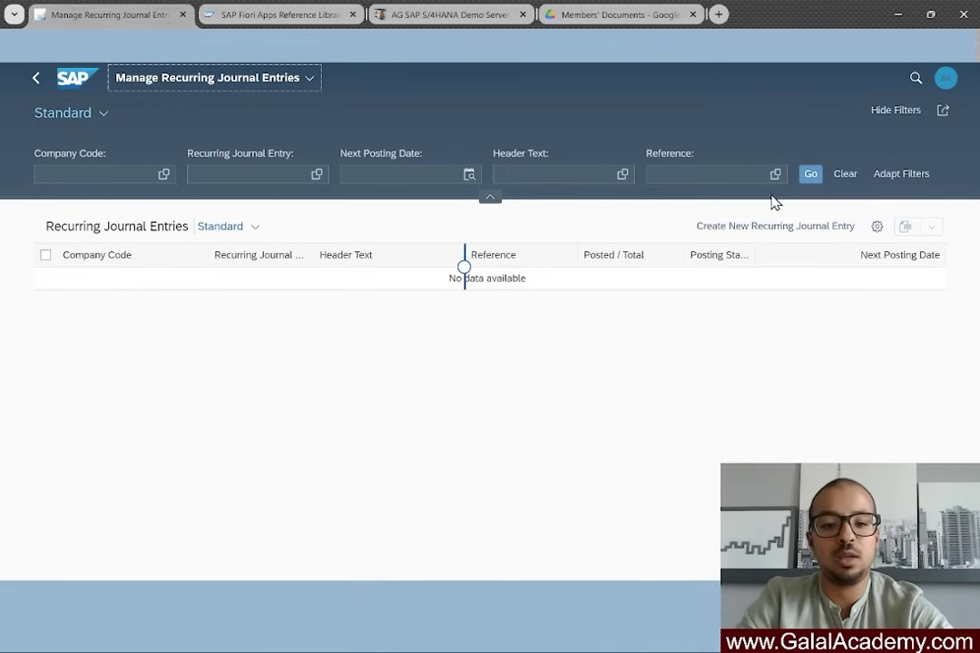
click(809, 175)
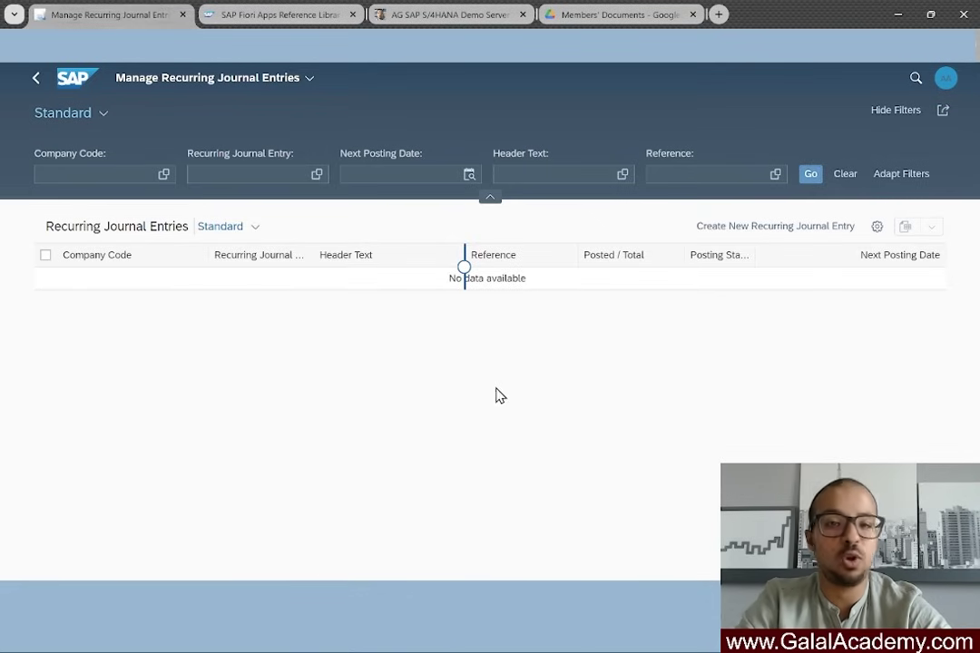
click(76, 174)
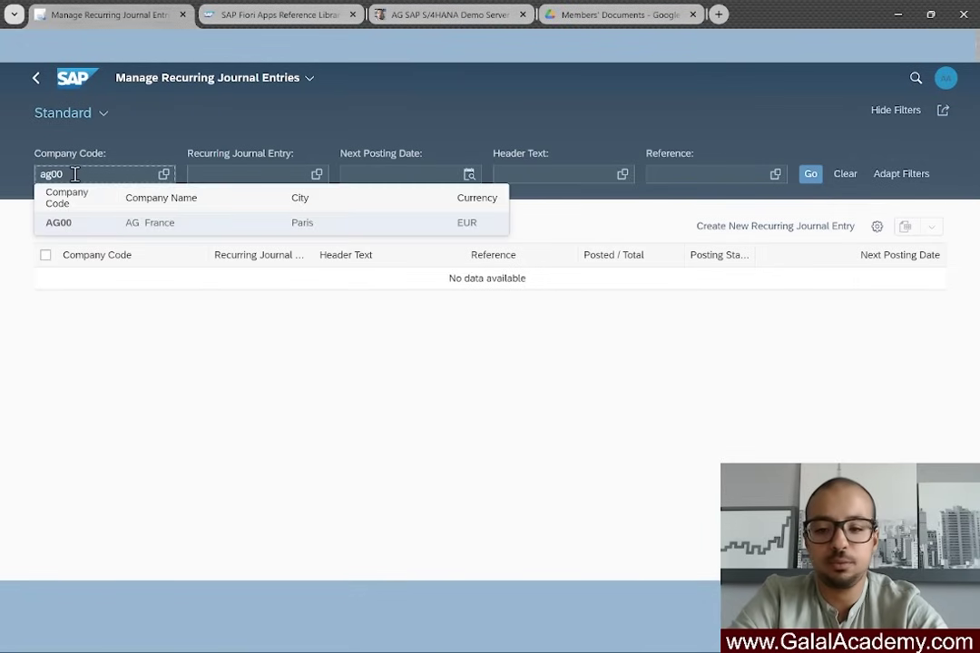
click(88, 226)
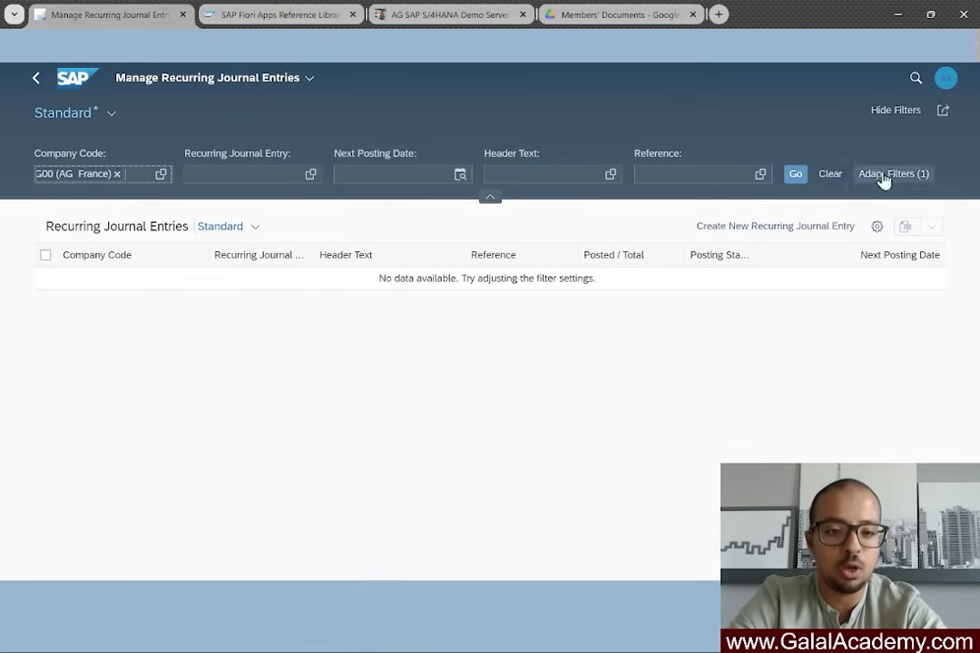
- Start a new recurring journal entry and check the available conversion rules, keeping Use current exchange rate
click(748, 238)
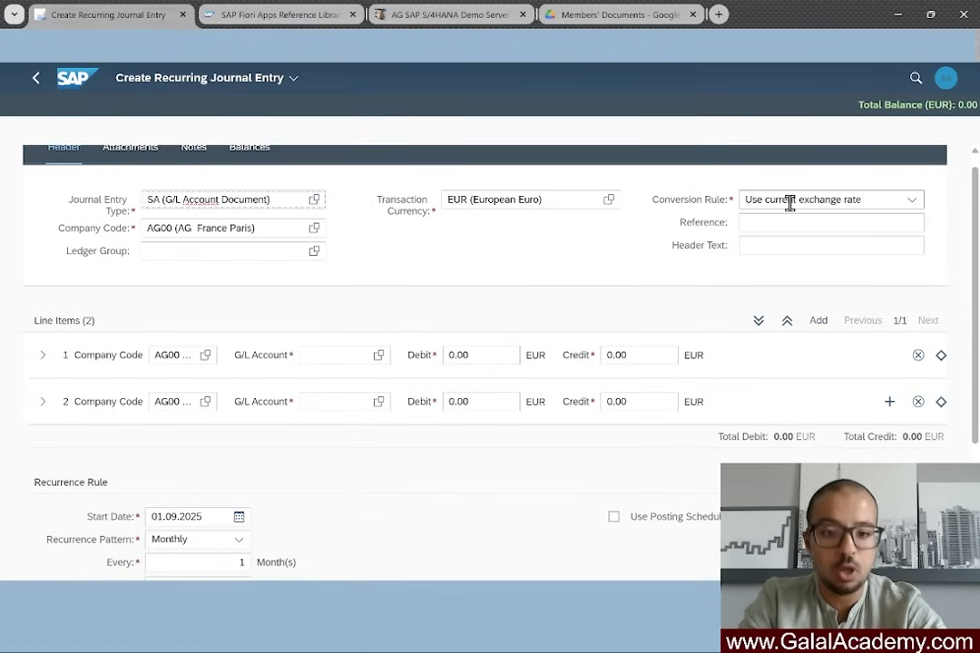
click(912, 204)
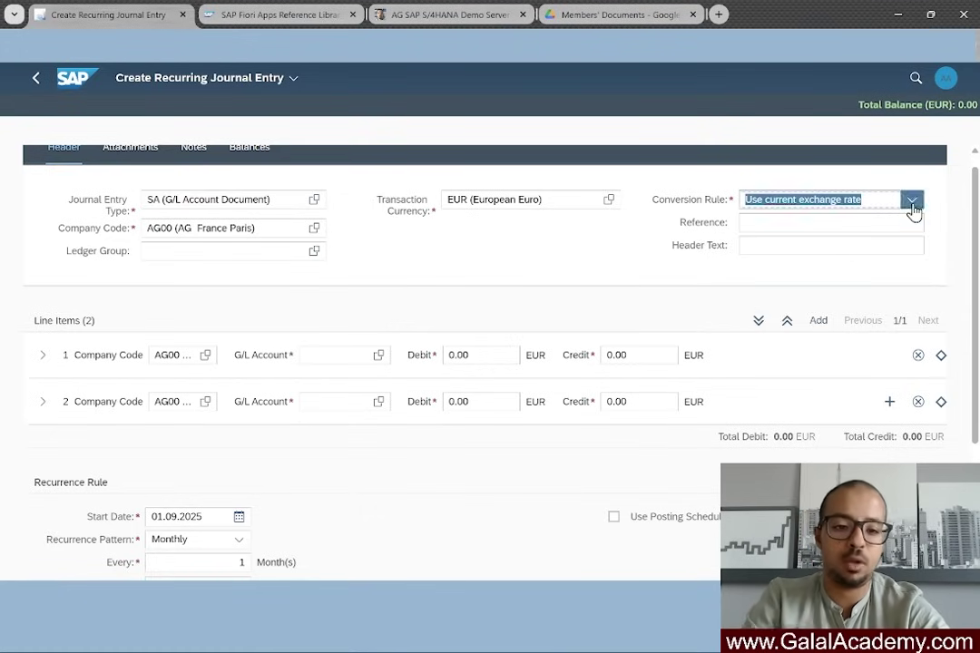
click(913, 207)
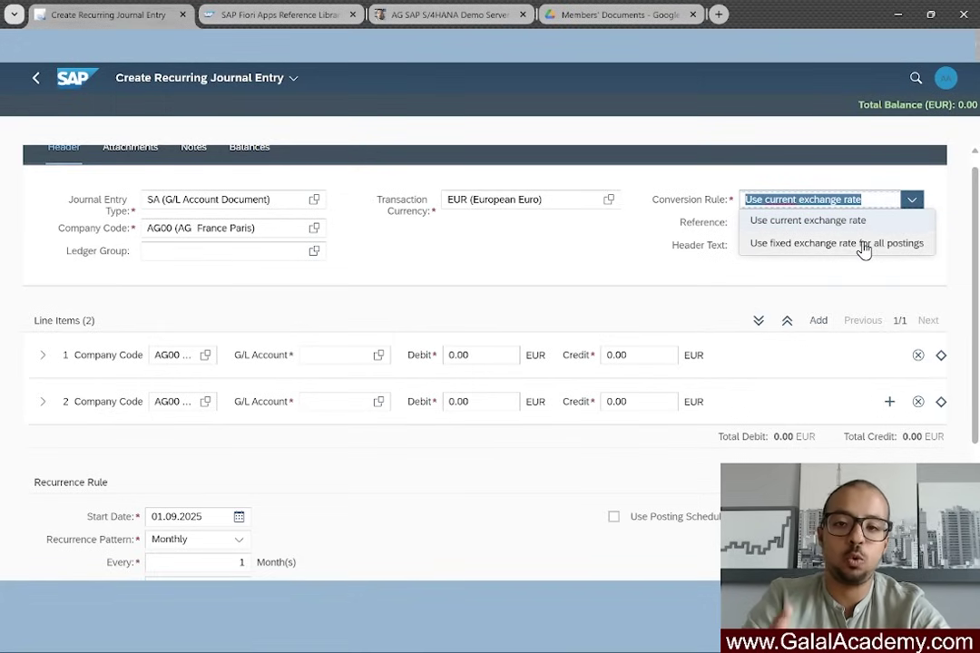
click(670, 251)
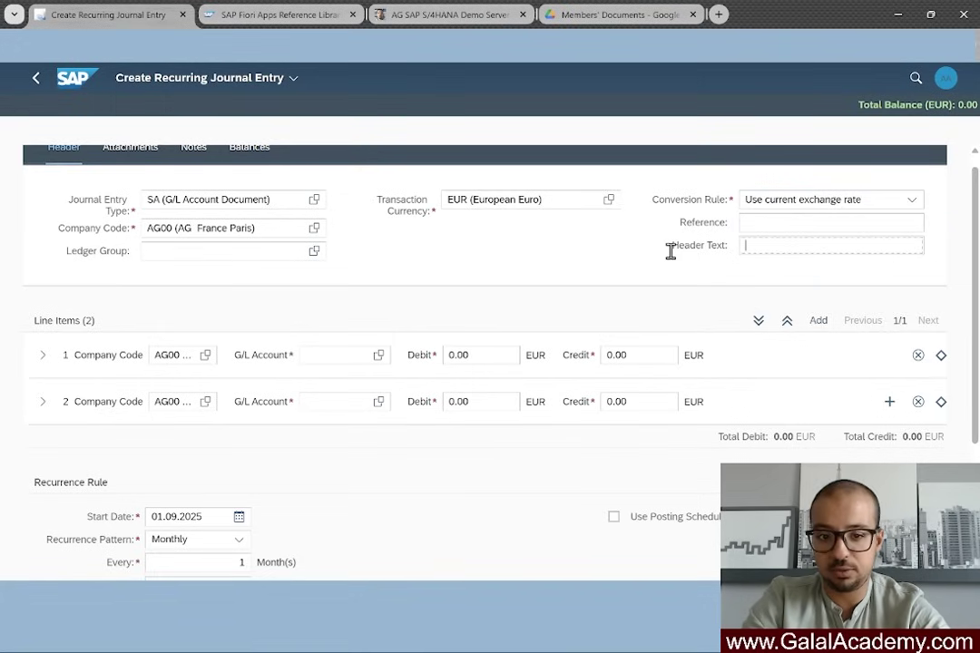
- Set the recurring entry's reference to REFERE and its header text to test
click(777, 226)
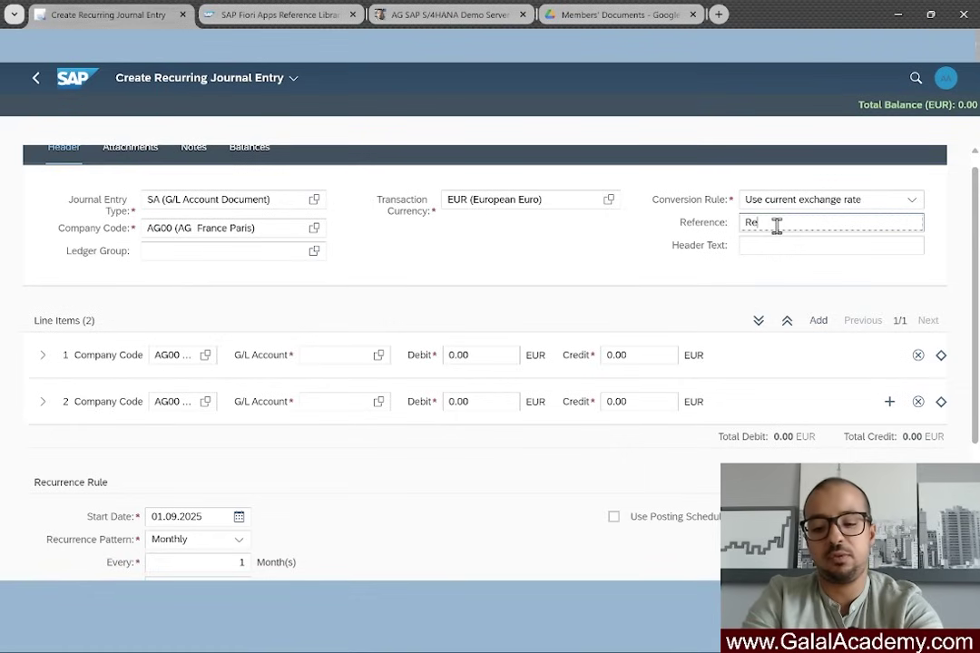
text(Refere)
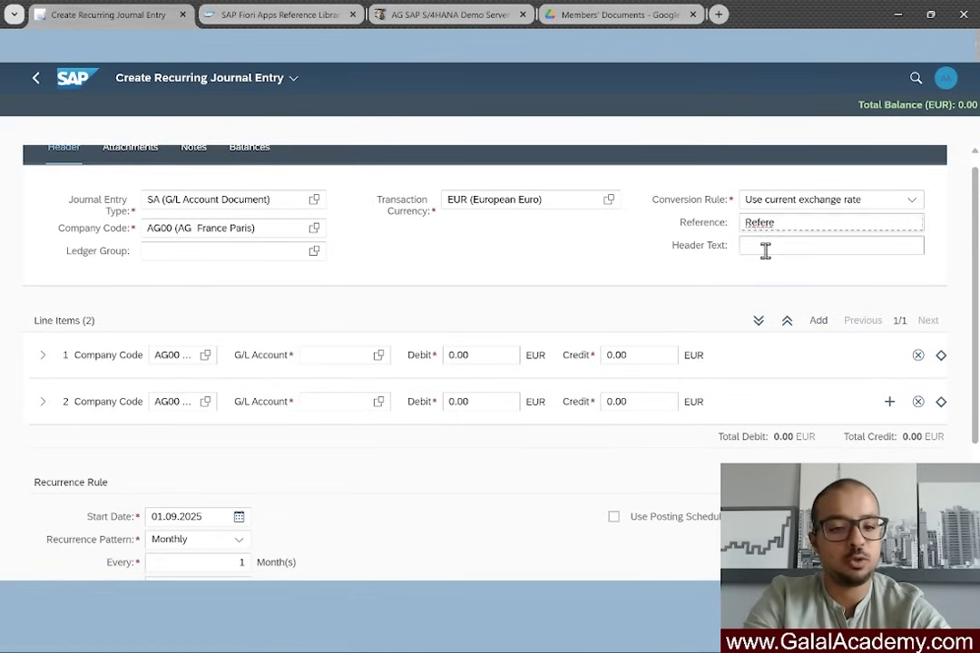
click(765, 250)
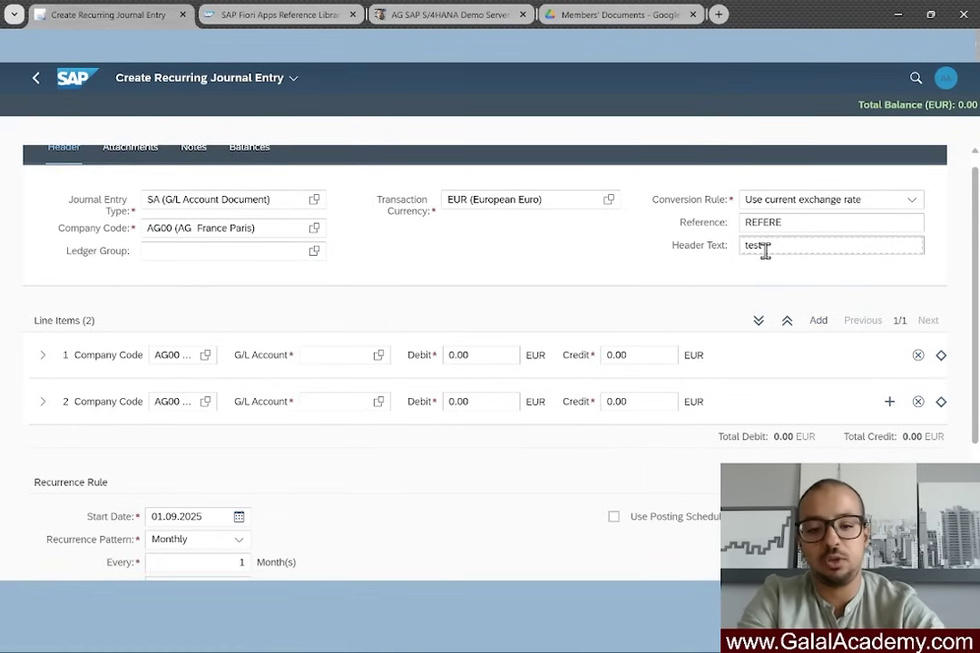
- Fill the first line item with G/L account 310000 (Other Expense) and a debit of 10,000 EUR
scroll(363, 336, down, 1)
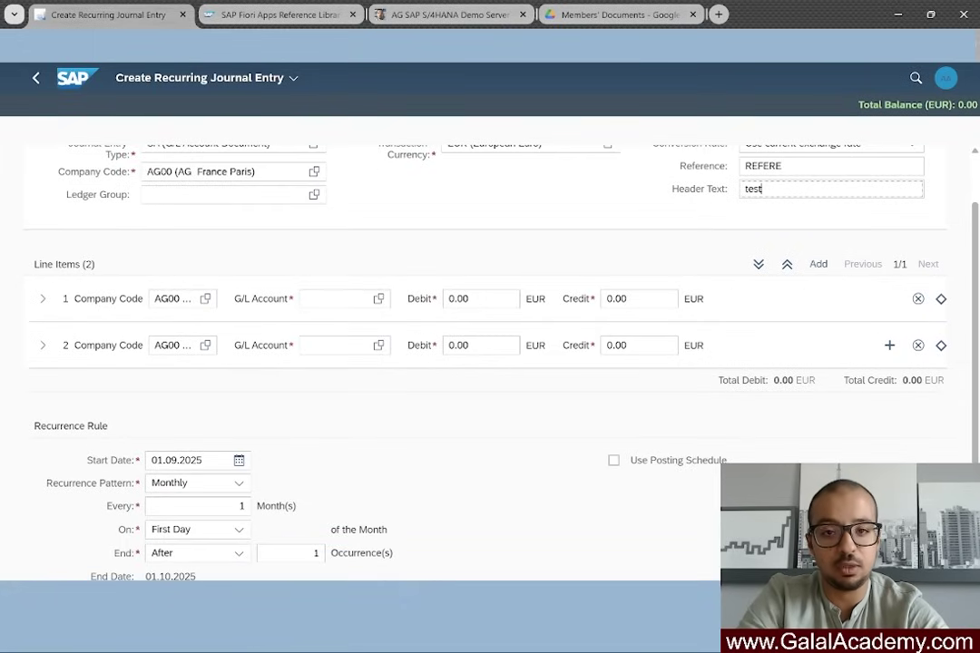
click(44, 303)
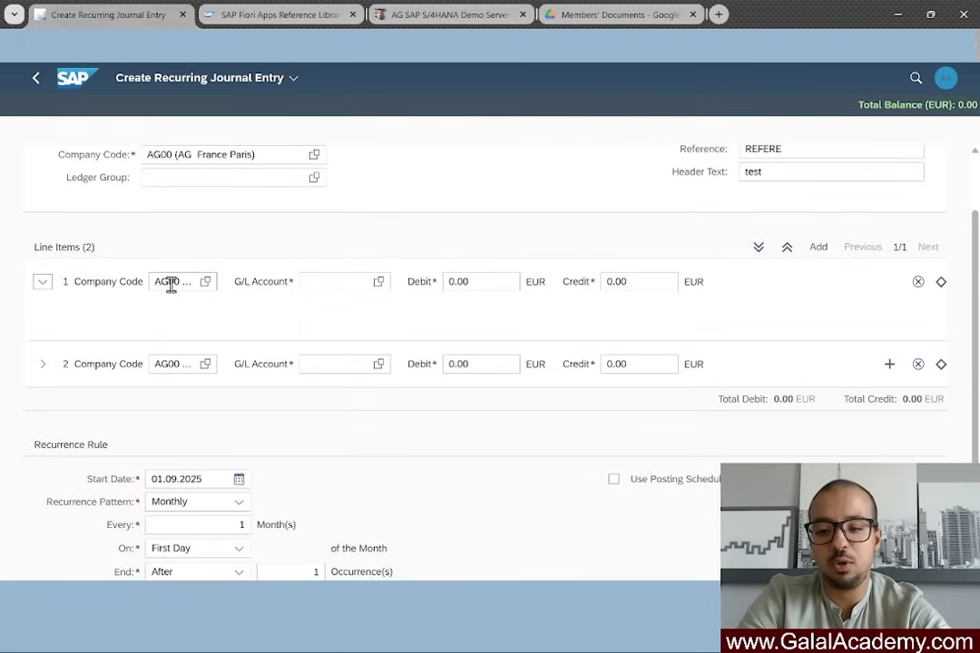
click(336, 284)
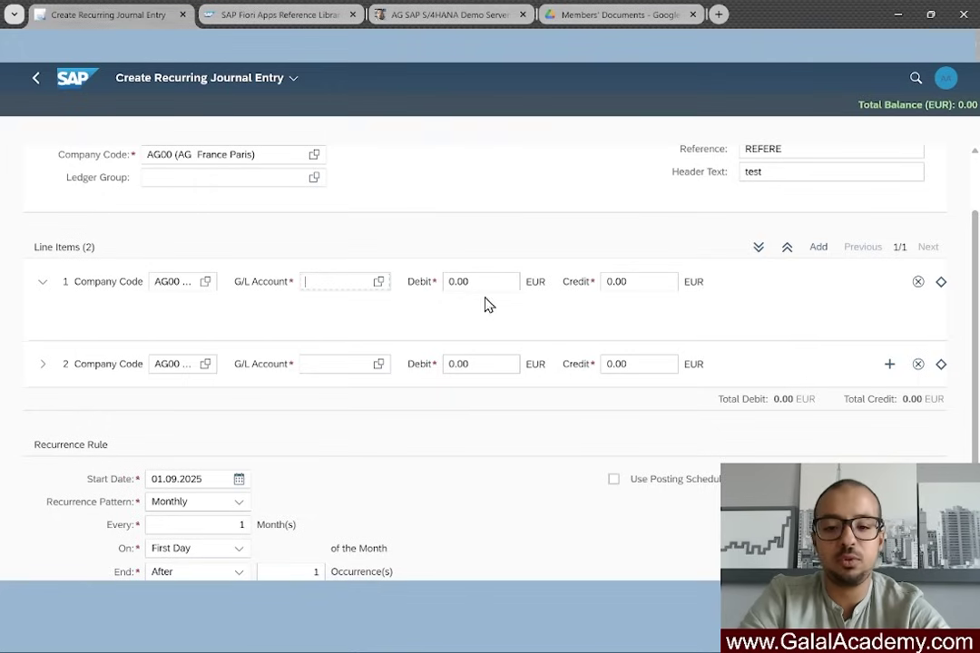
click(332, 282)
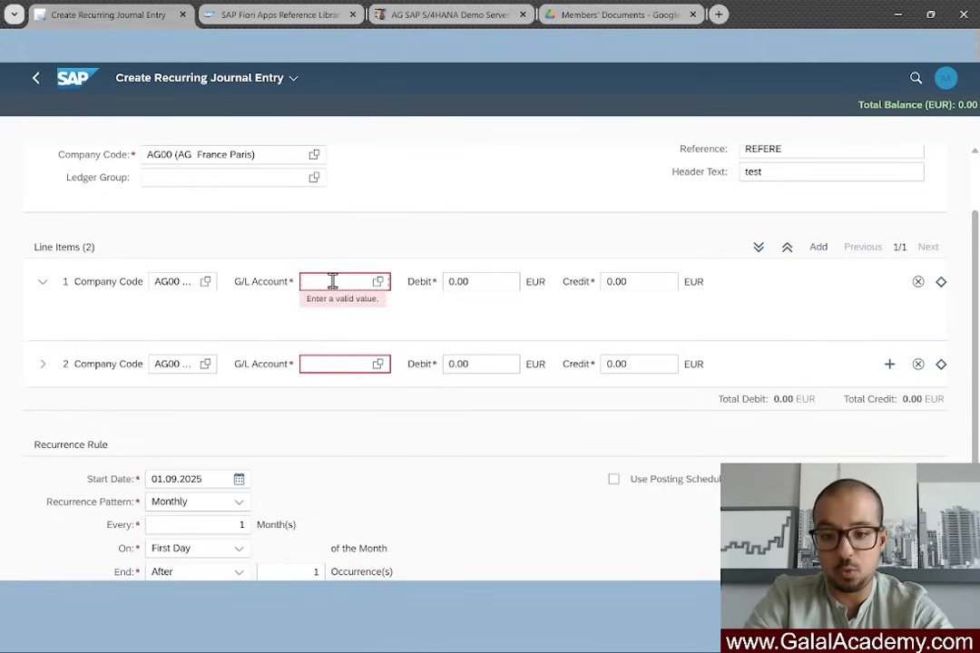
text(3)
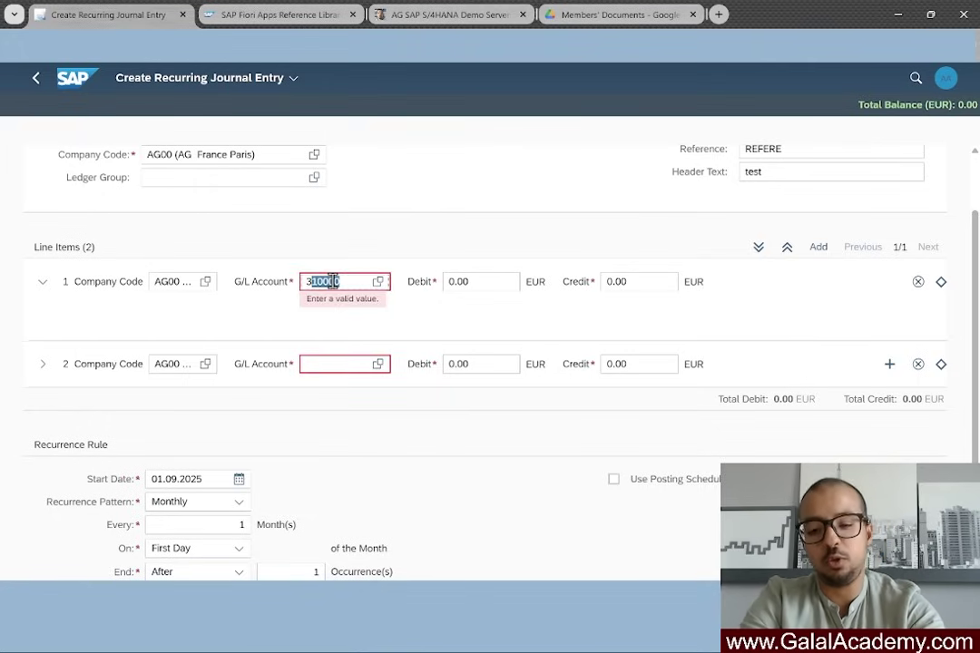
text(1)
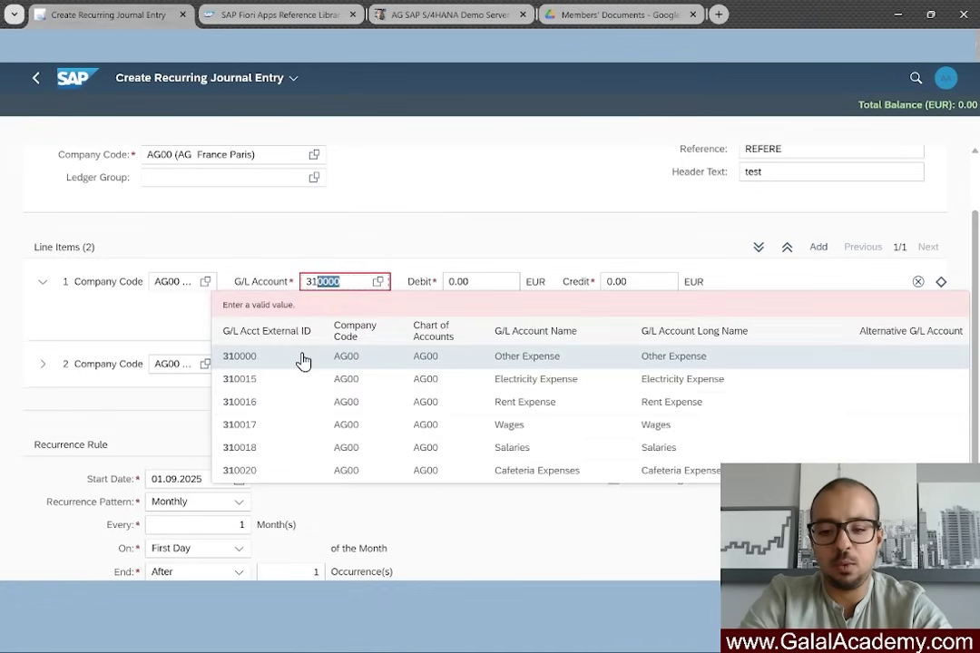
click(252, 358)
click(451, 280)
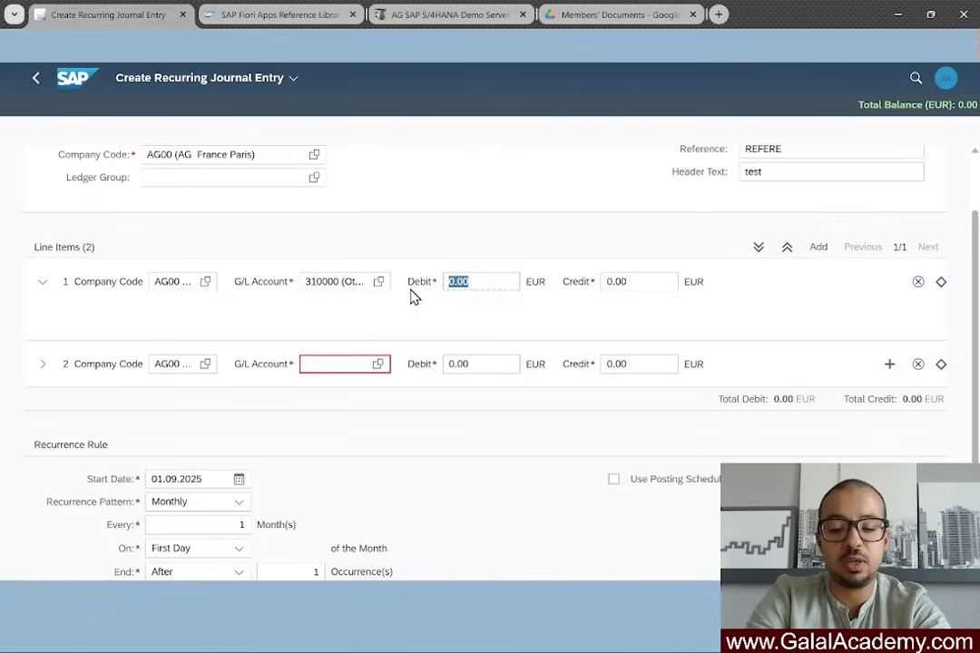
text(10000)
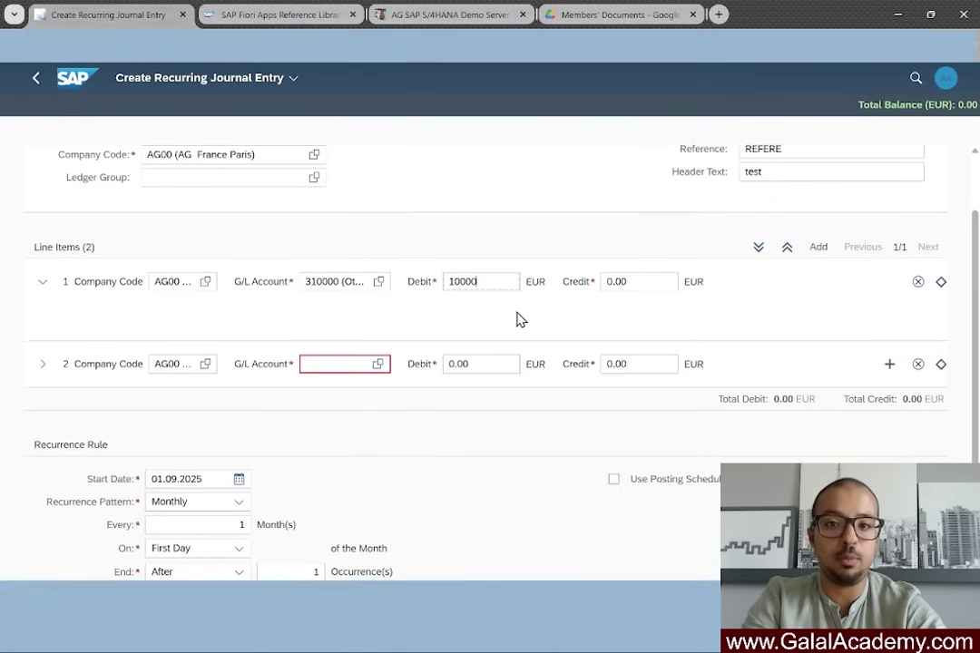
- Fill the second line item with a credit of 10,000 EUR and G/L account 150000 (Local Bank)
click(651, 364)
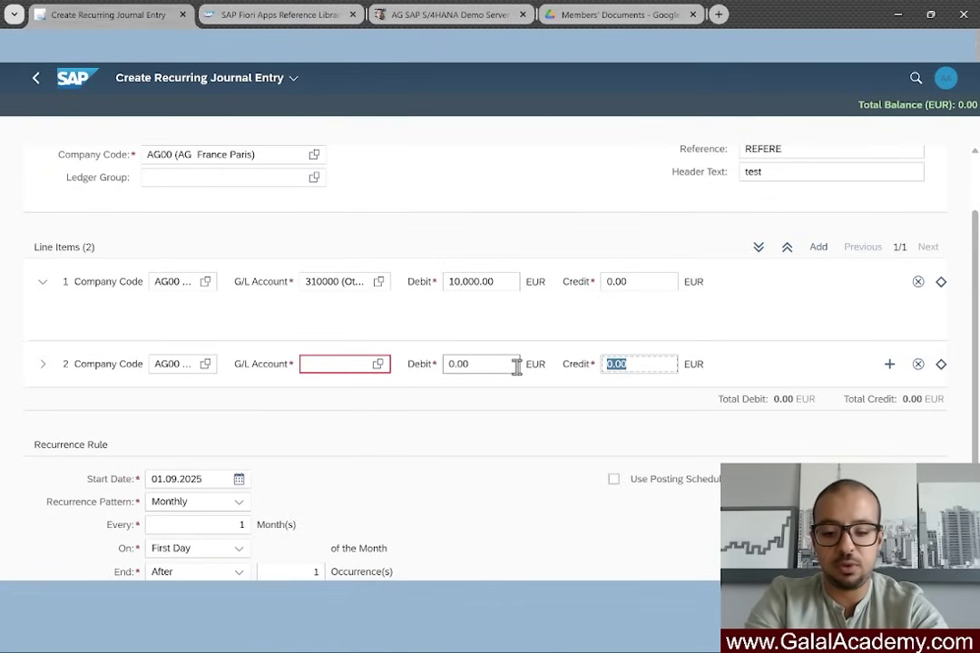
text(10,0)
text(00)
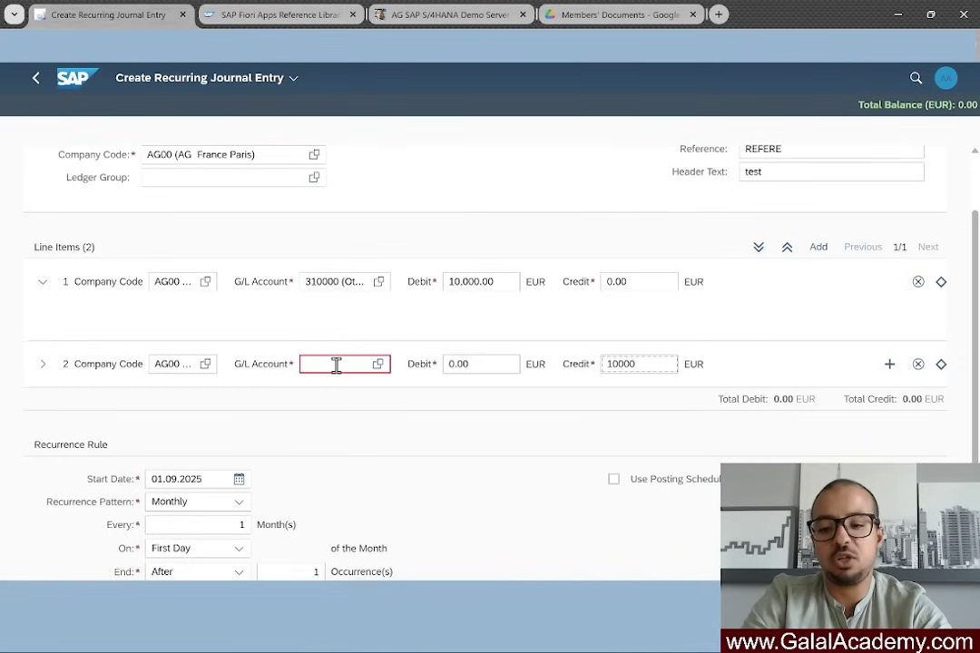
click(336, 364)
text(150000)
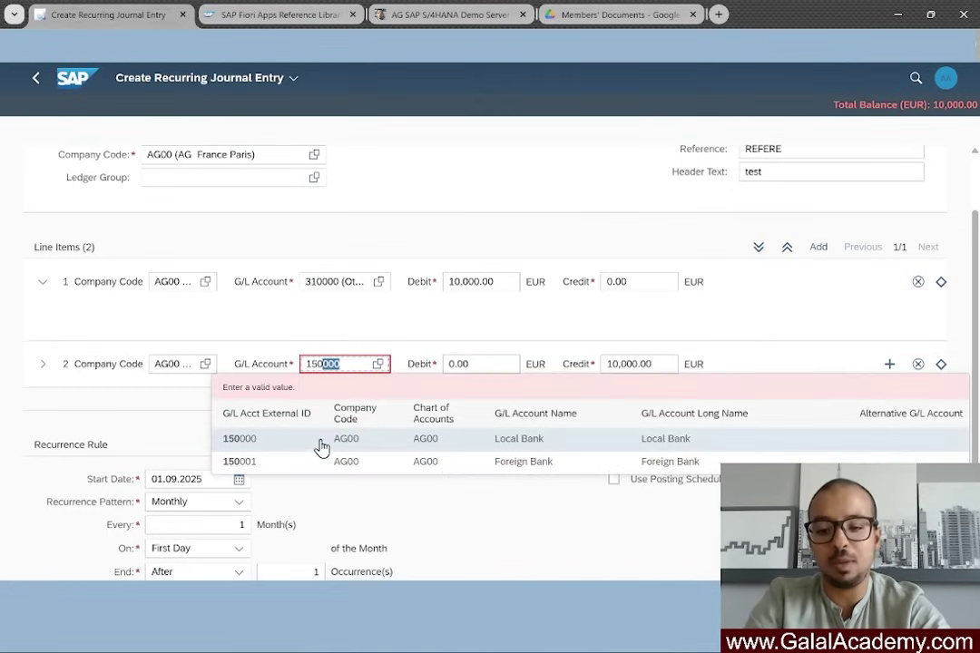
click(309, 439)
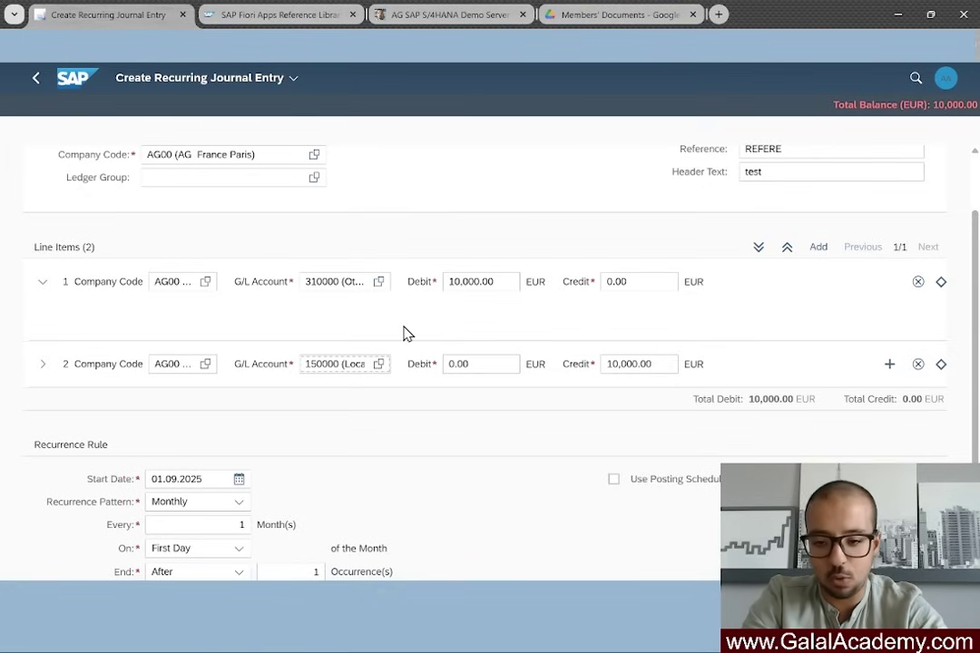
- Assign cost center 1000 (General Admin) in the account assignment of the first line item
click(42, 282)
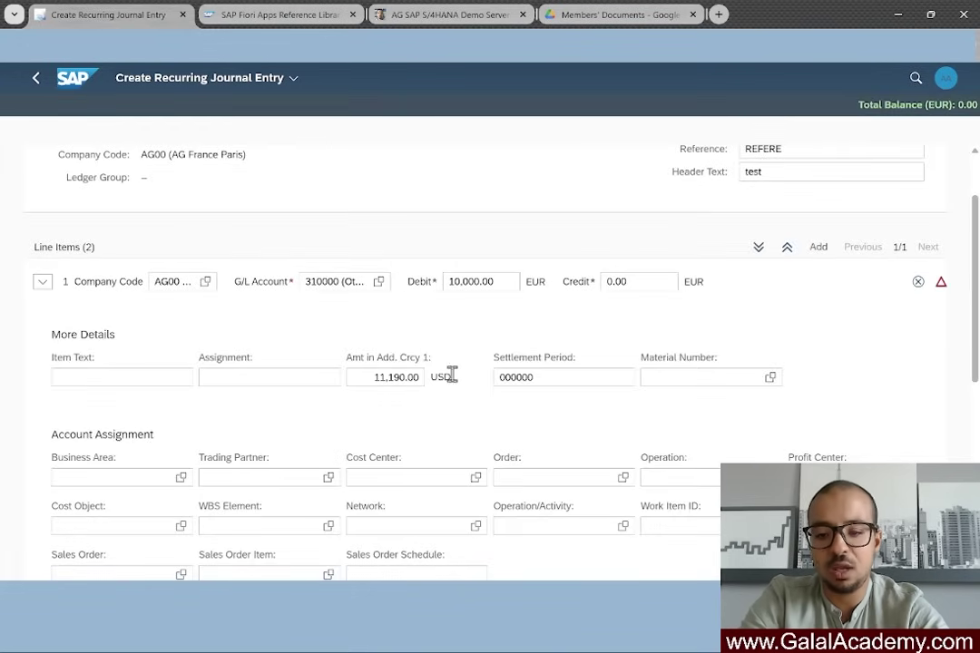
click(88, 379)
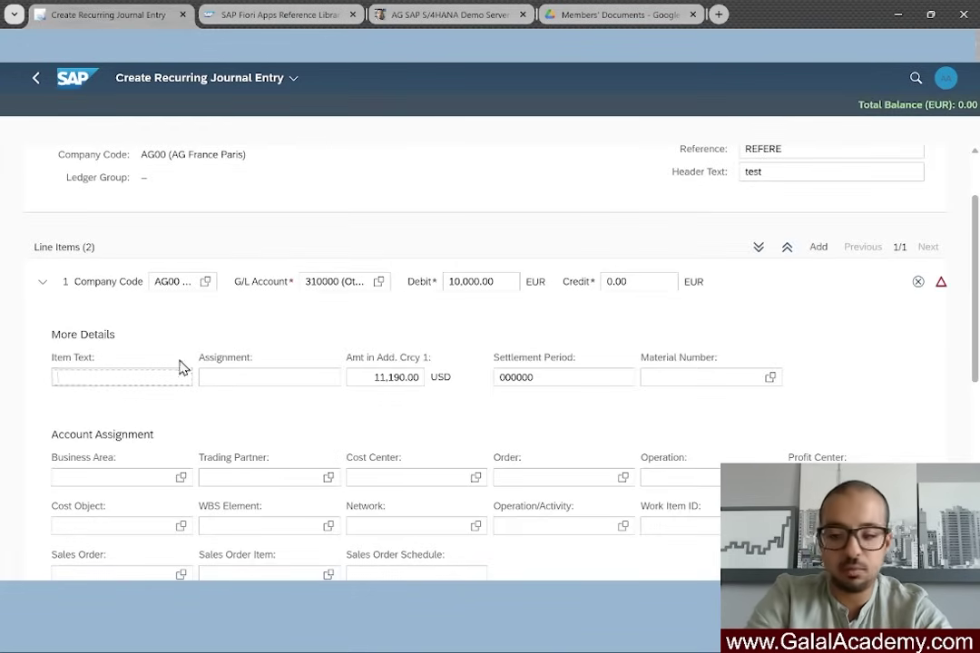
scroll(252, 372, down, 1)
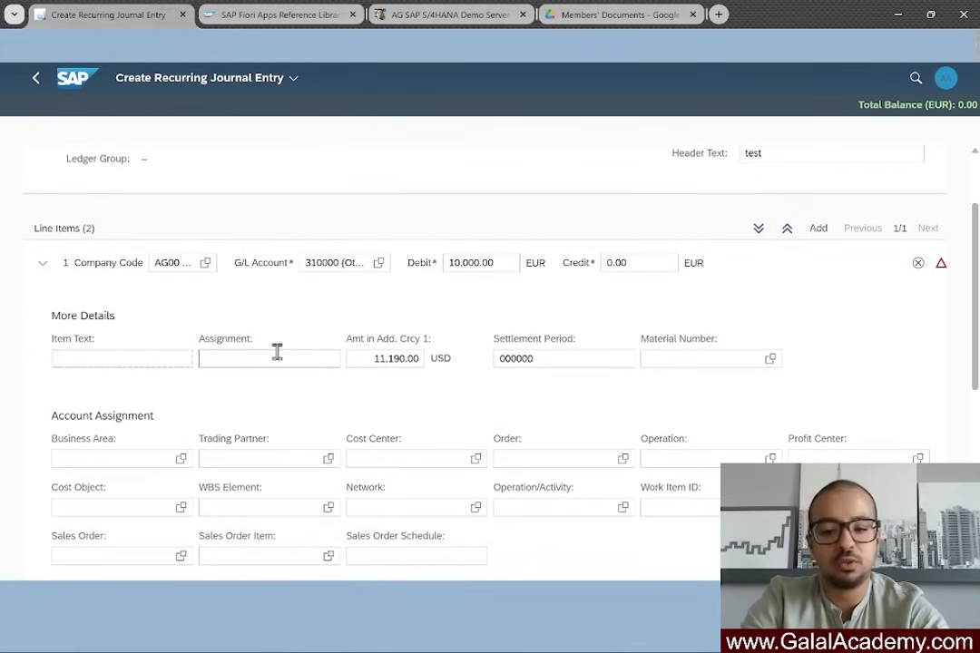
scroll(276, 354, down, 3)
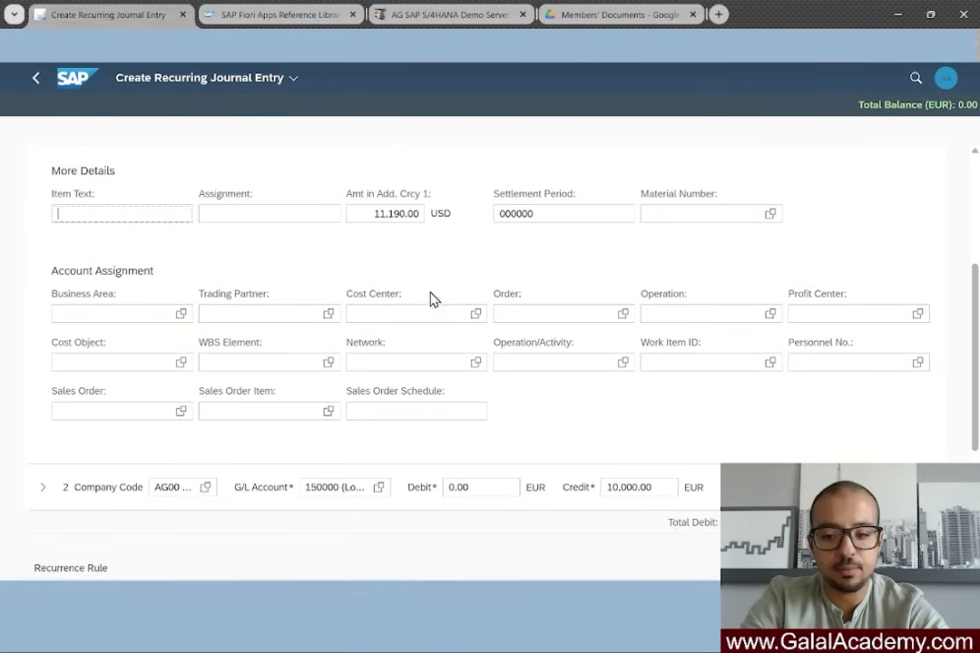
click(378, 313)
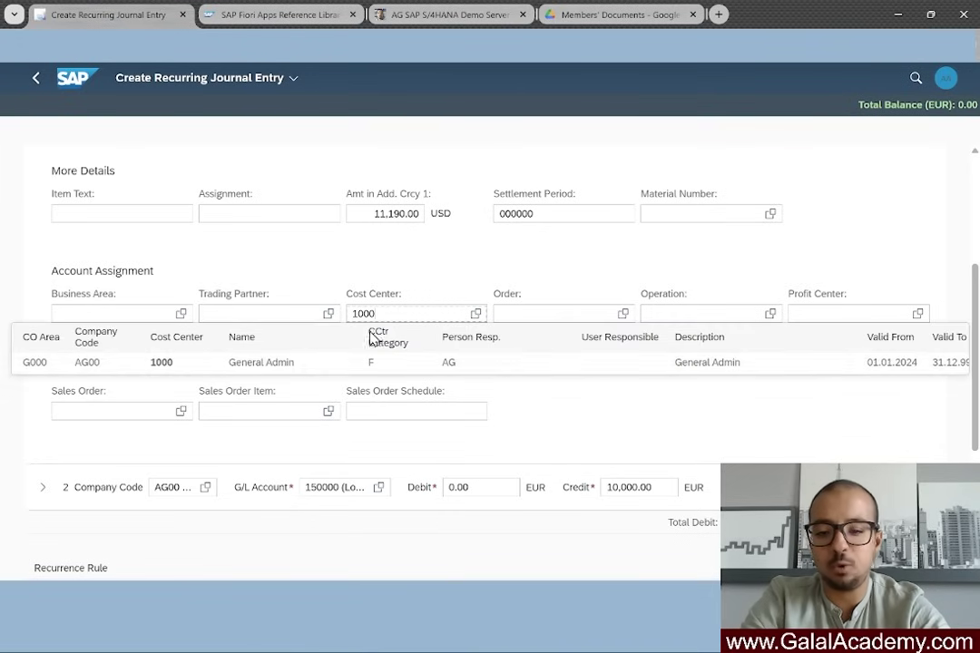
click(243, 368)
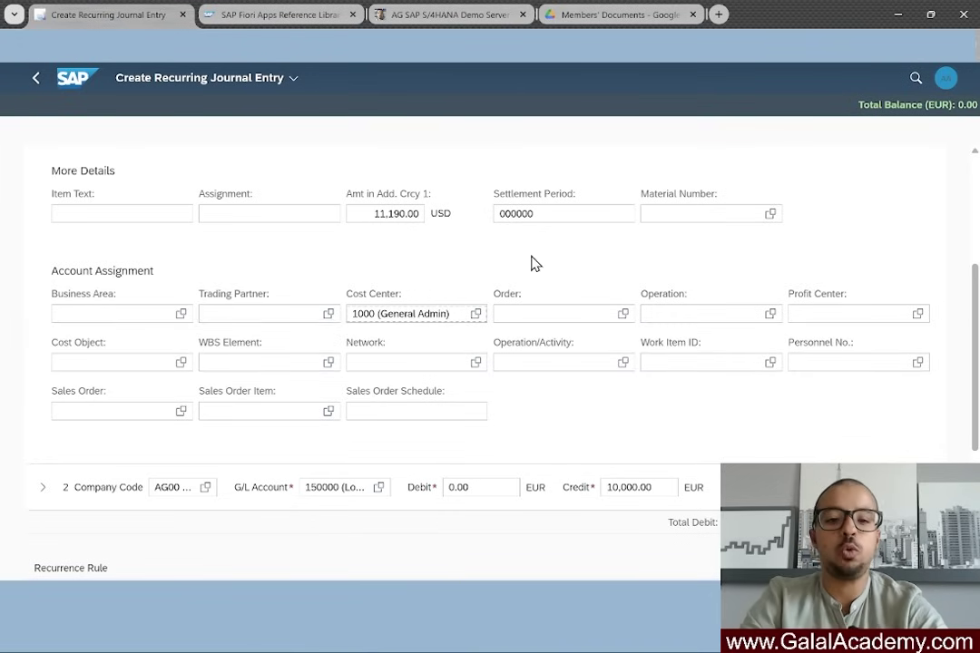
scroll(533, 263, down, 1)
scroll(531, 263, up, 3)
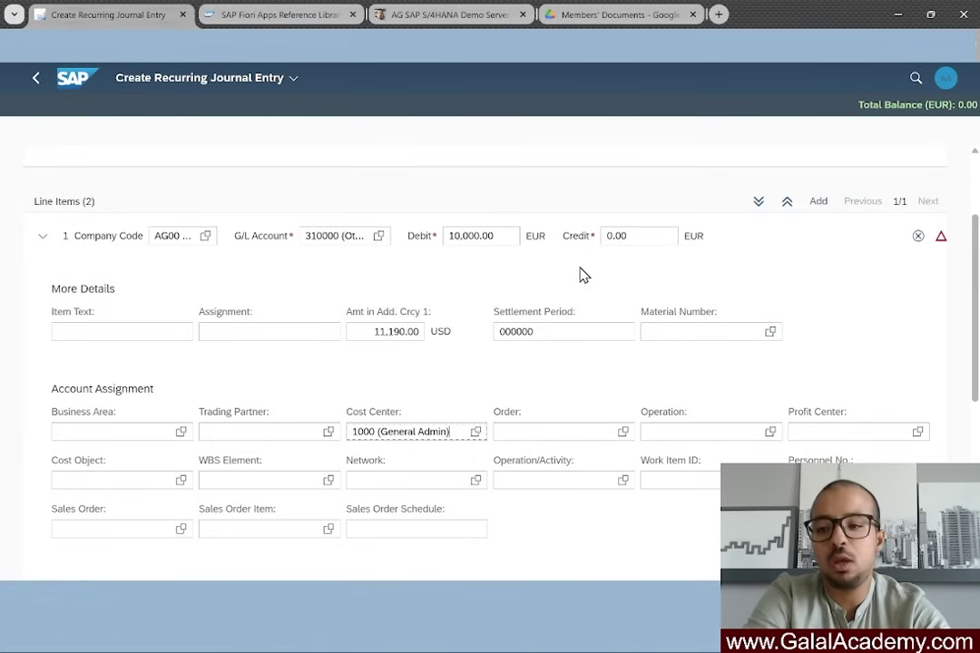
- Collapse the first line item and review the additional details of the Local Bank line item
click(42, 238)
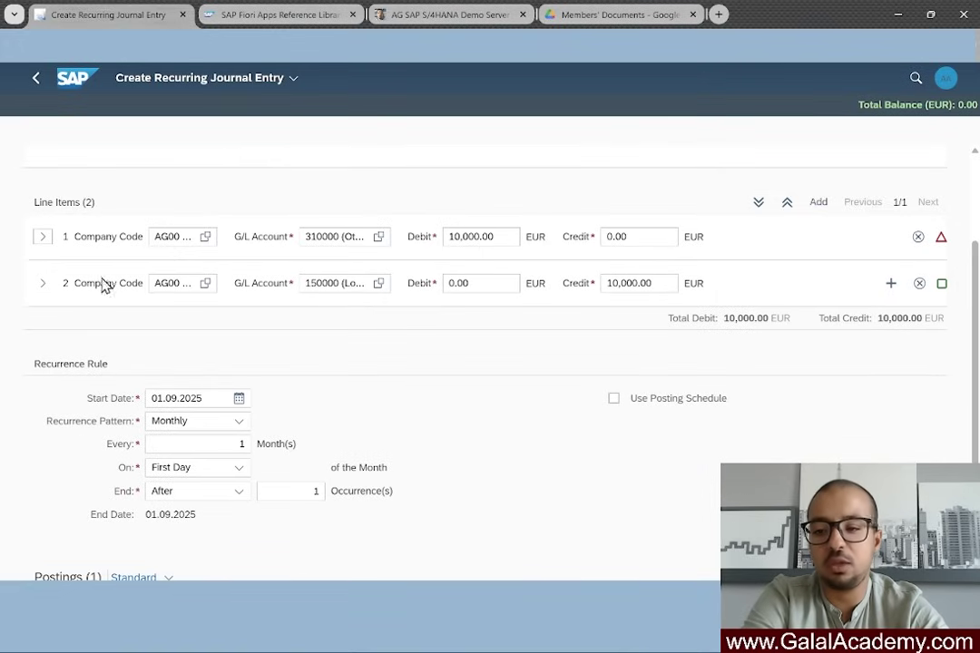
click(43, 283)
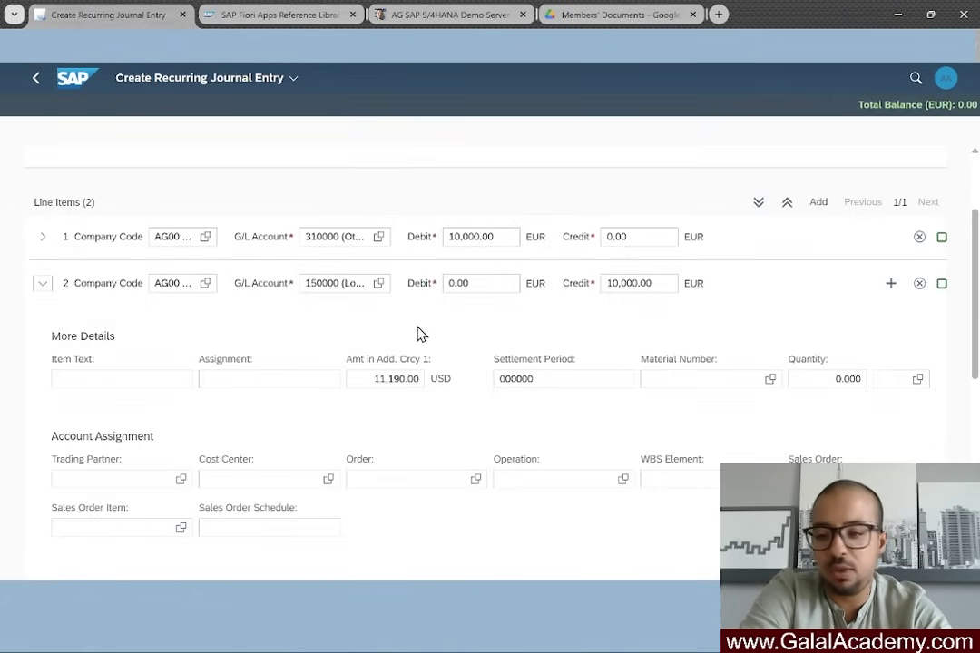
click(42, 284)
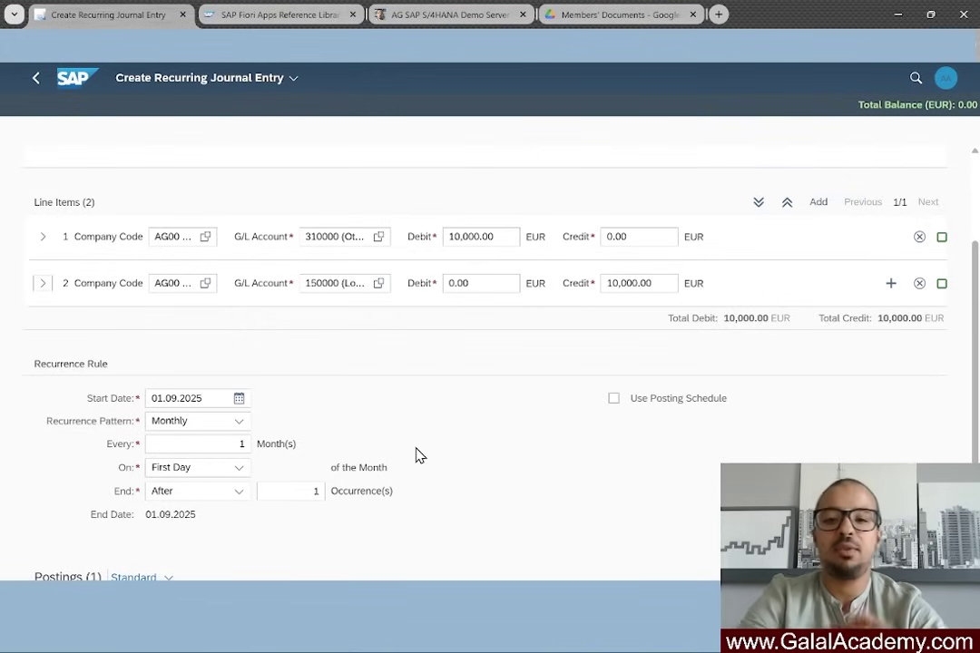
- Set the start date of the recurrence rule to 01.08.2025
scroll(312, 438, down, 1)
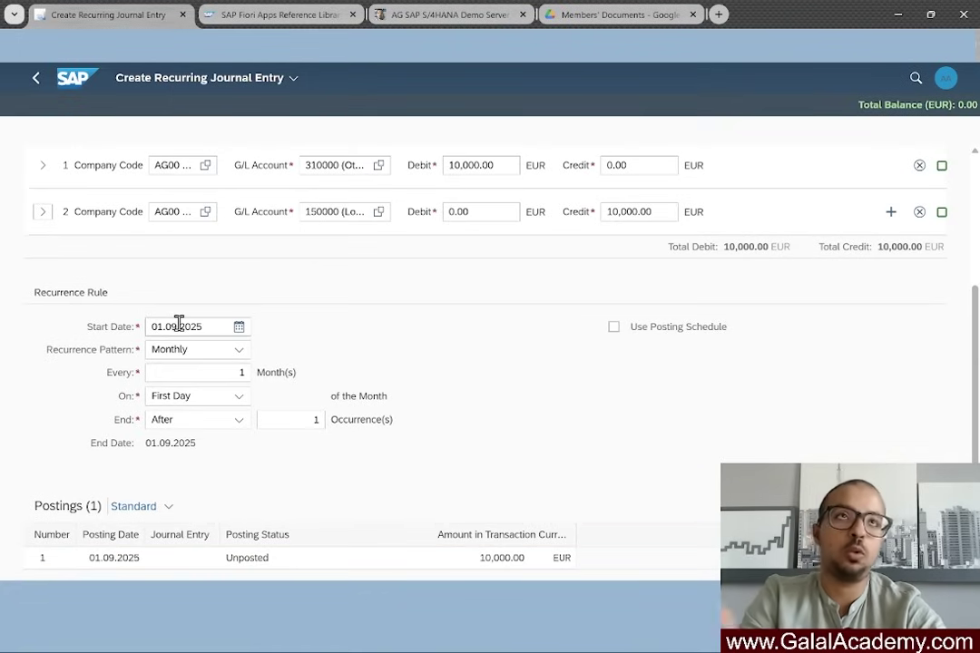
click(239, 329)
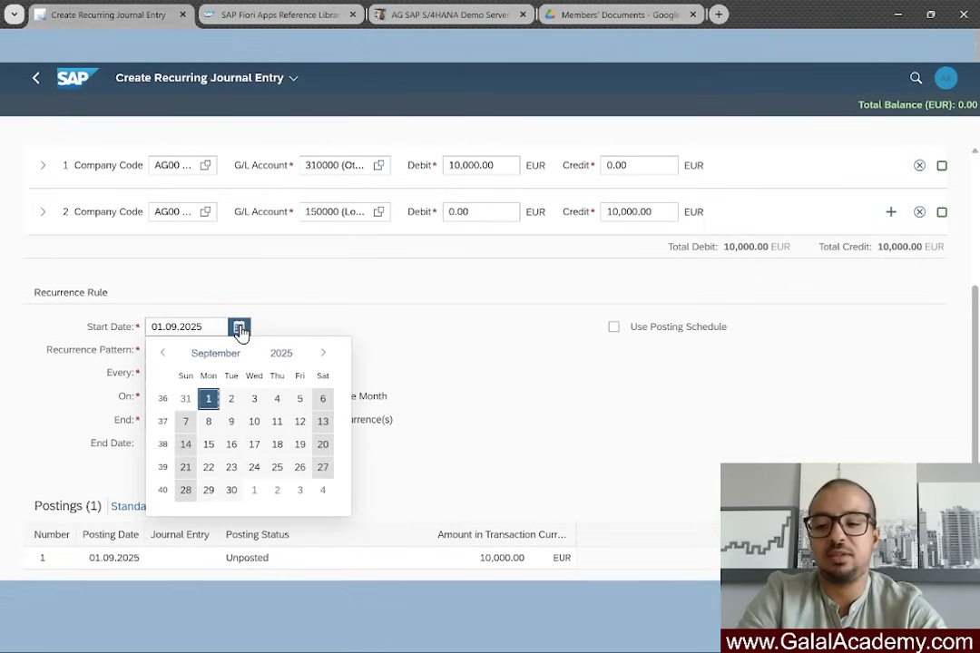
click(157, 353)
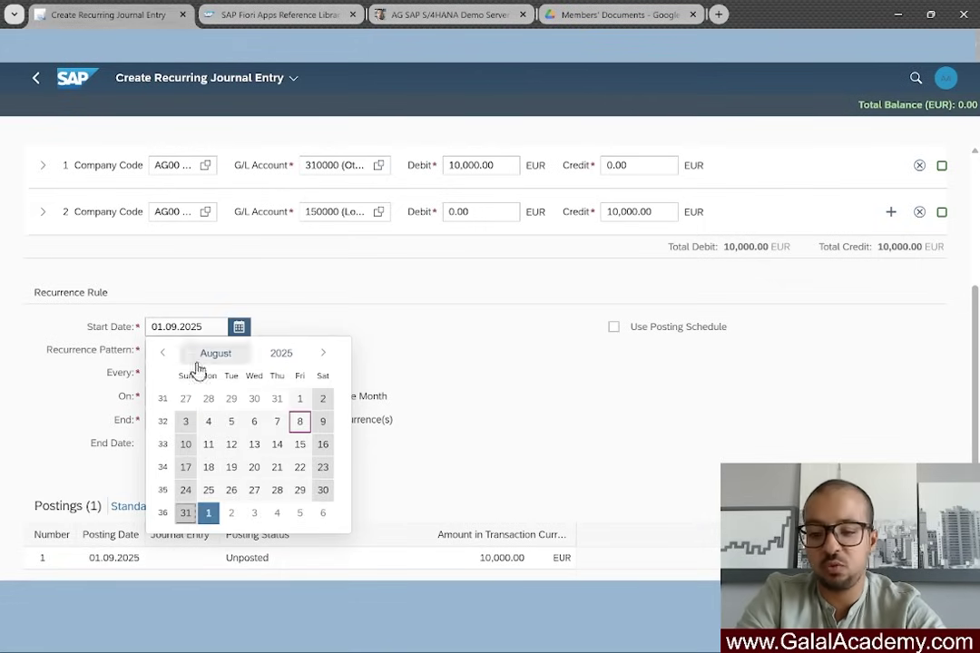
click(298, 403)
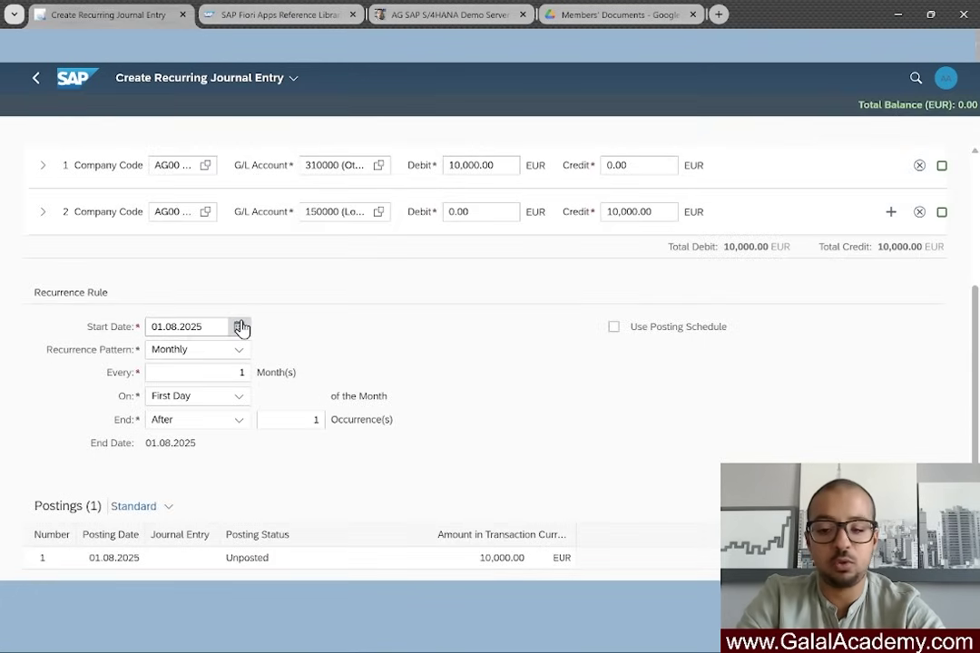
- Check the recurrence patterns, keep Monthly, and set the interval to every 1 month
click(195, 353)
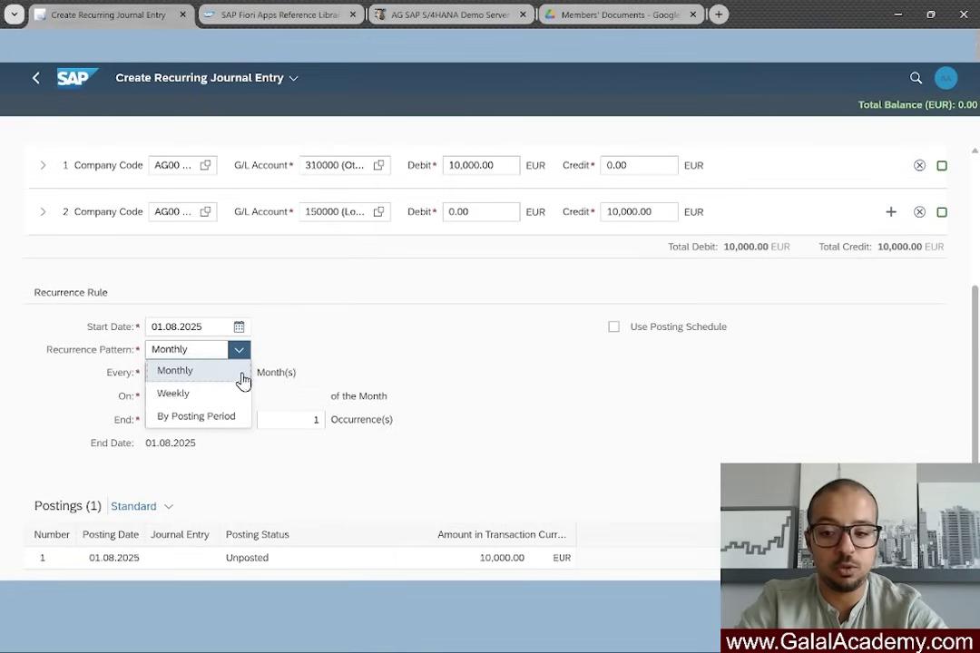
click(240, 380)
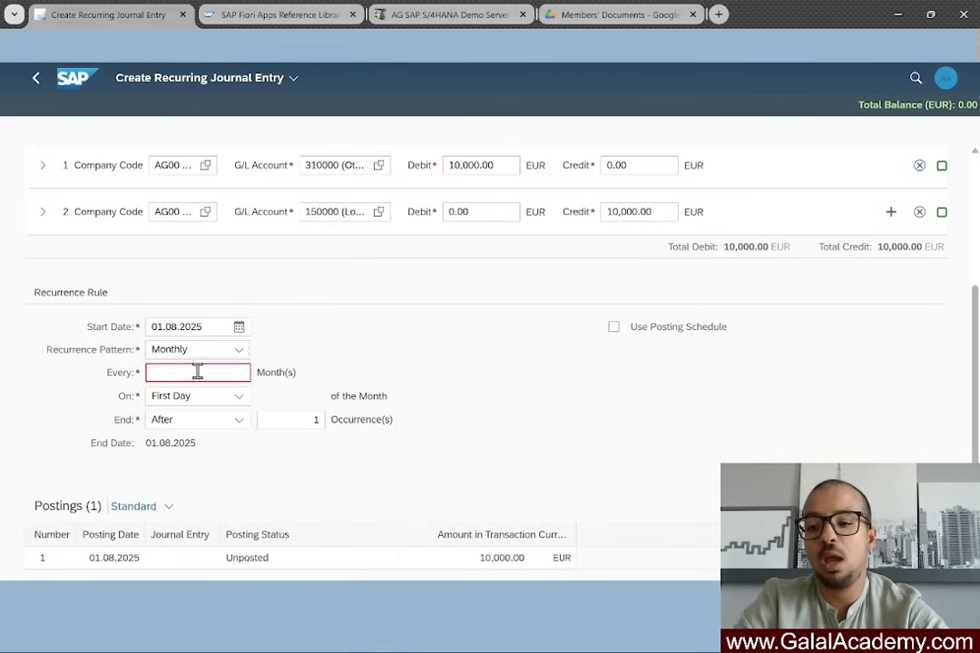
click(198, 370)
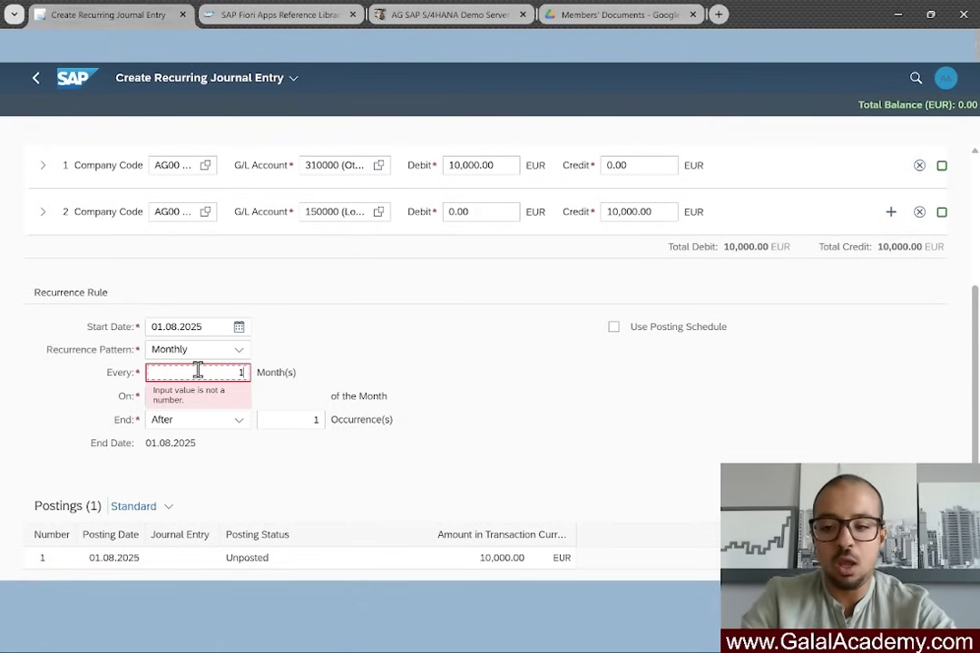
click(330, 358)
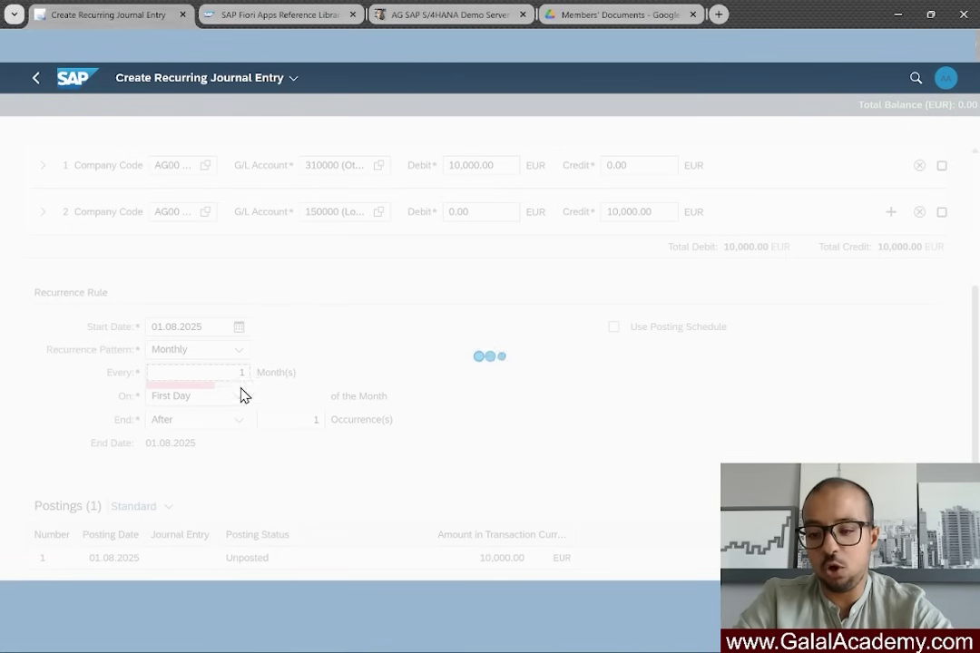
- Make the monthly posting fall on a specific day, day 15 of the month
click(219, 399)
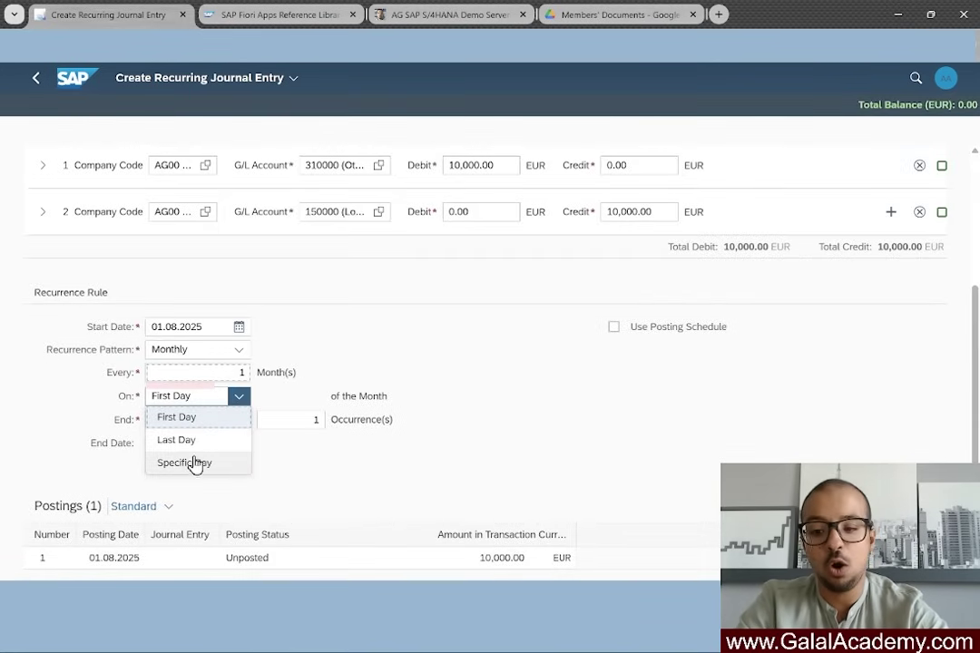
click(194, 464)
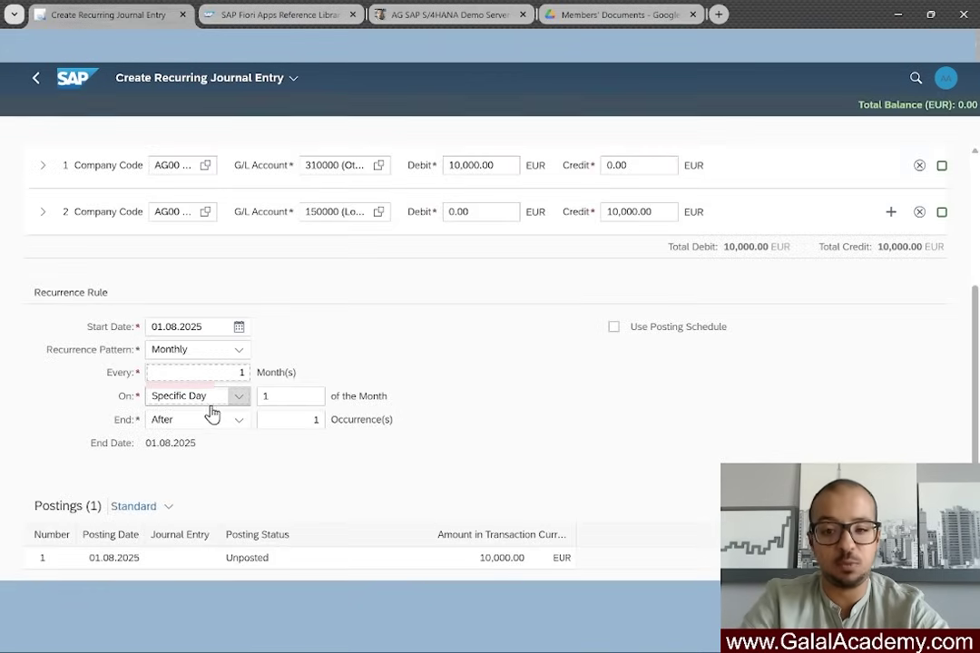
double_click(289, 401)
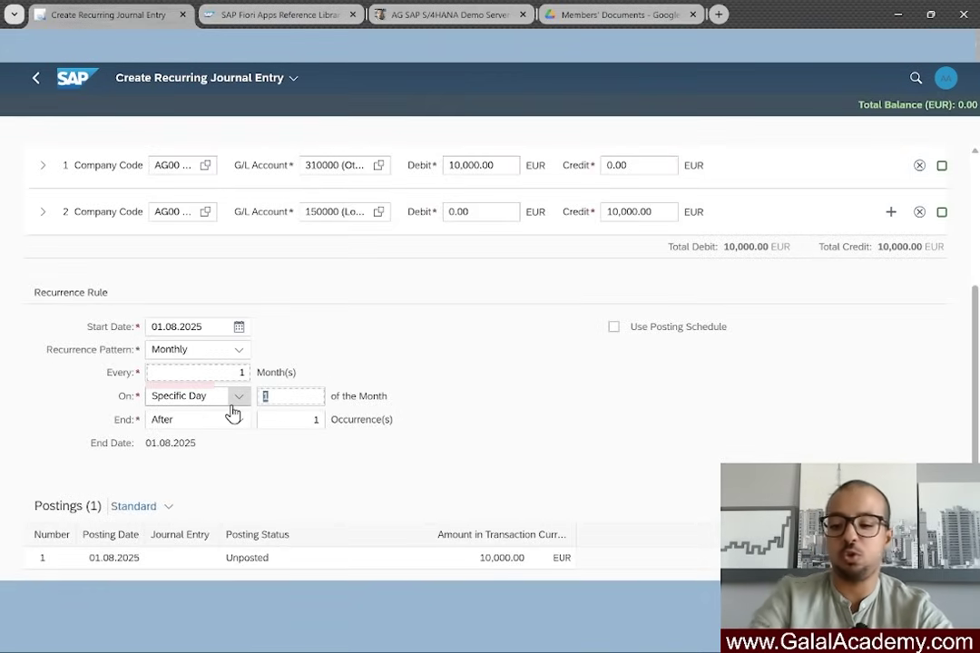
text(15)
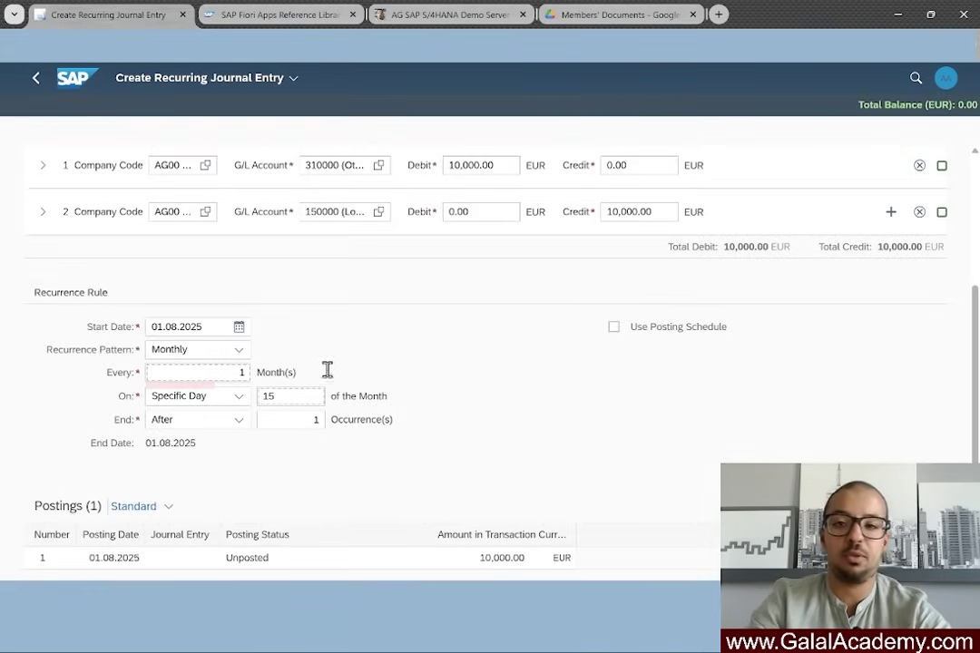
click(383, 343)
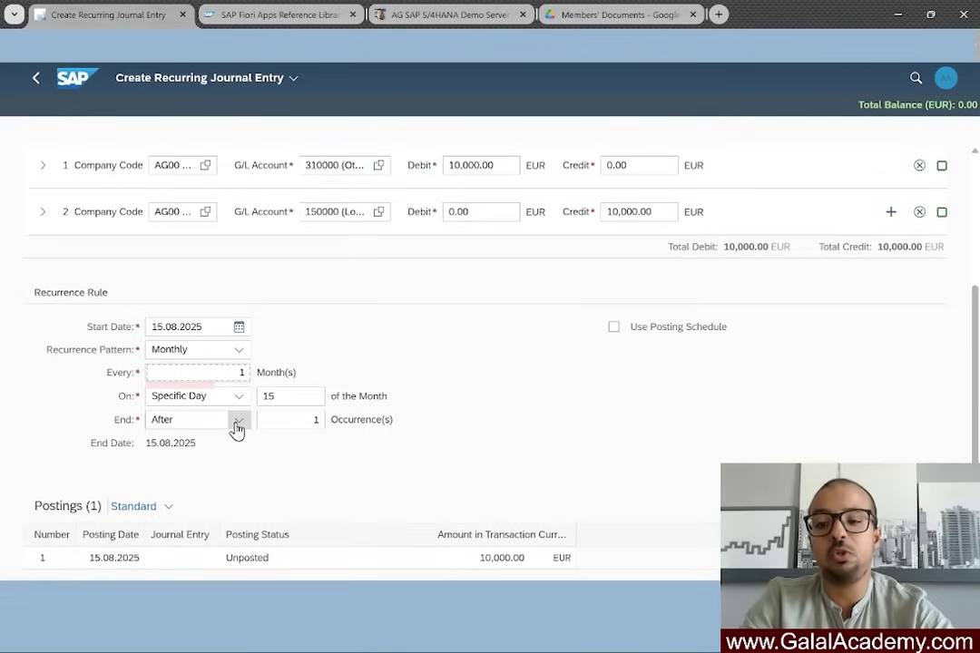
- Limit the recurrence to 12 occurrences, and define its end by date instead, as 15.07.2026
drag(282, 416, 350, 446)
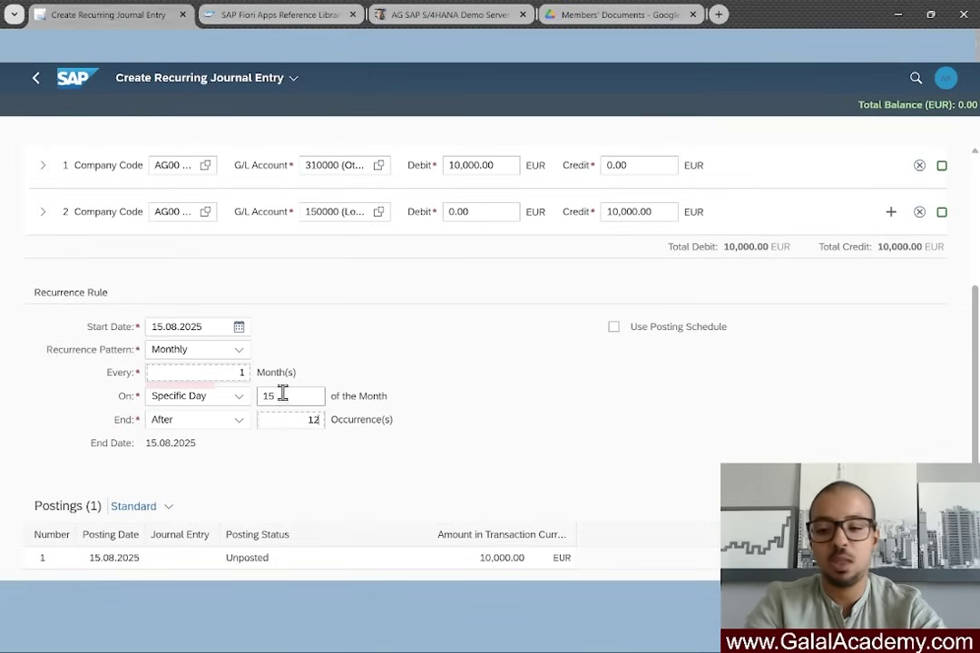
click(240, 427)
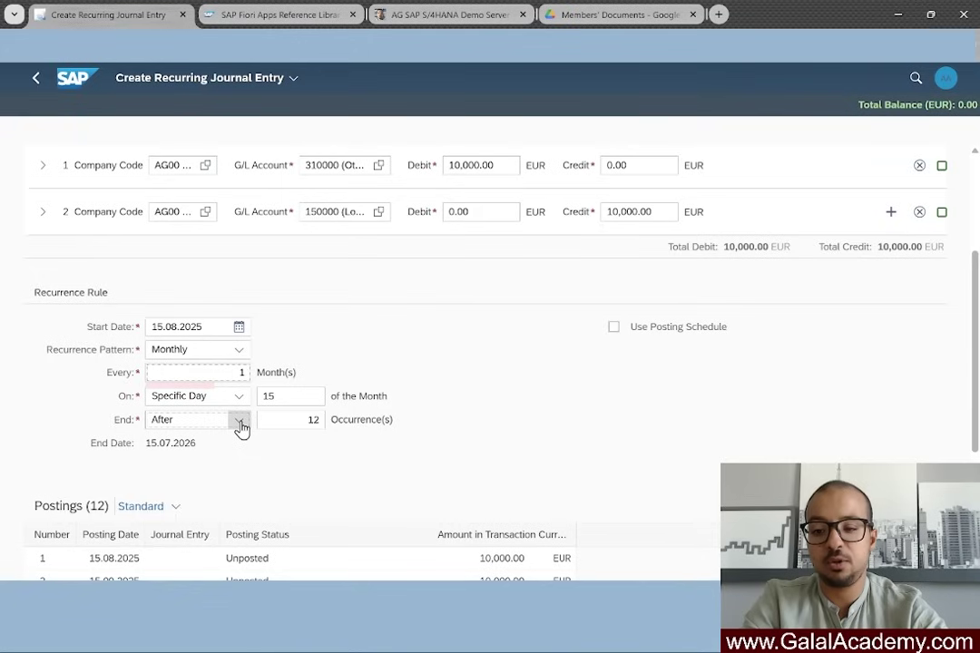
click(241, 426)
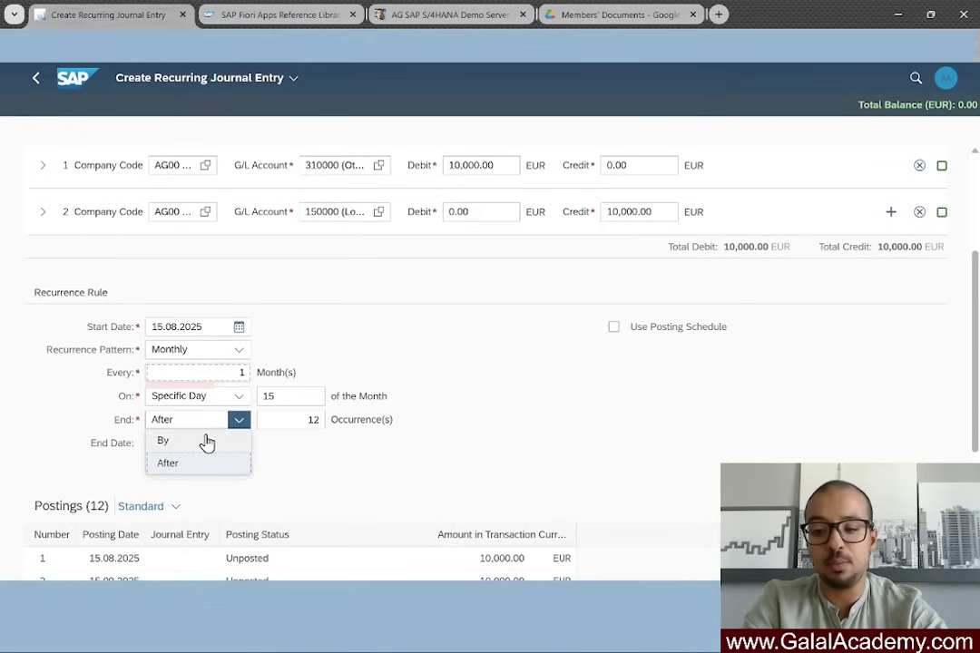
click(209, 442)
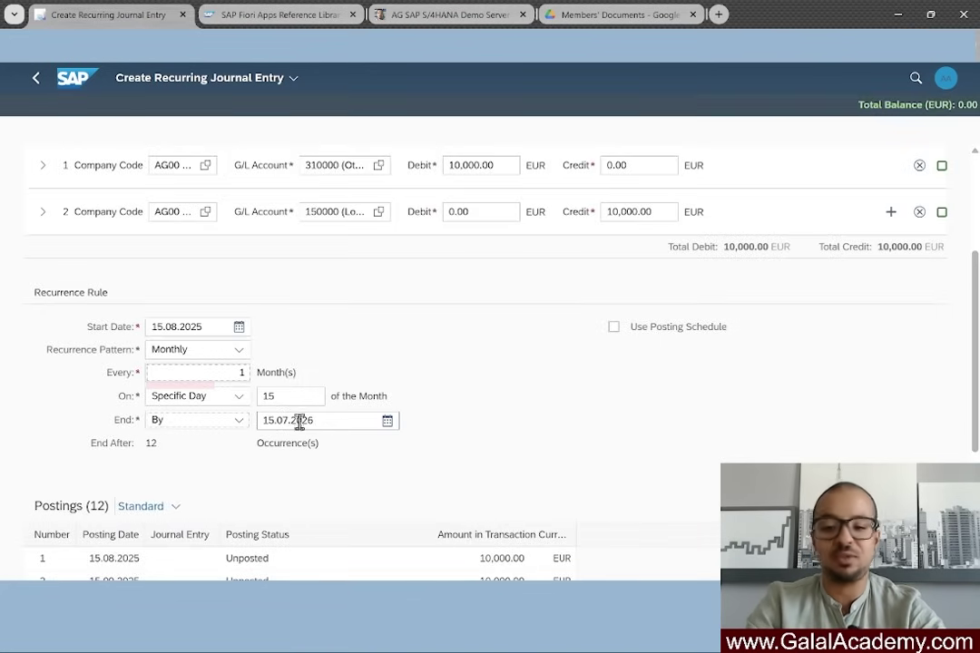
click(388, 420)
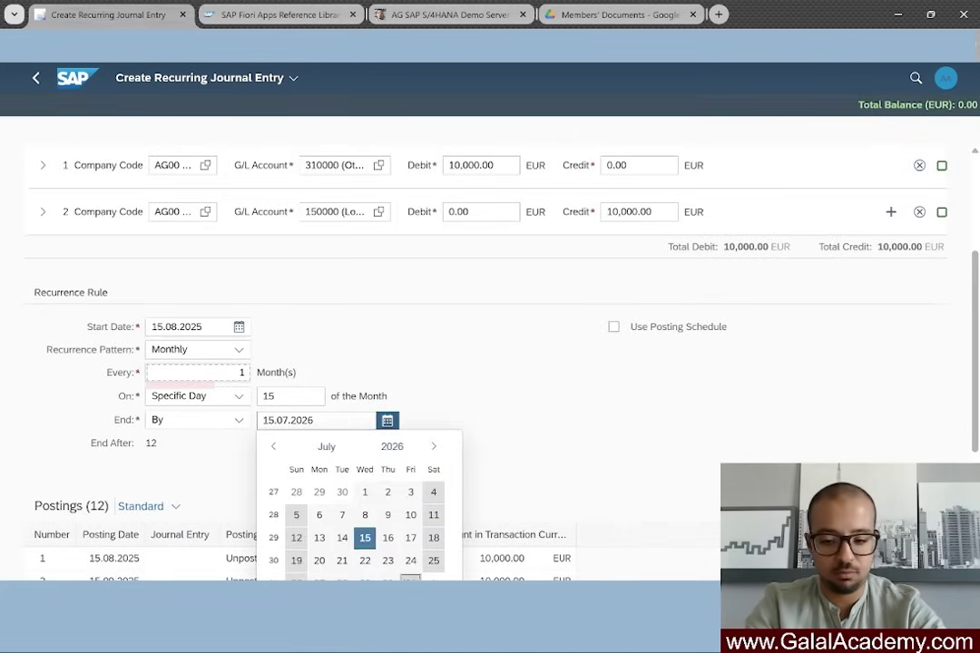
click(410, 579)
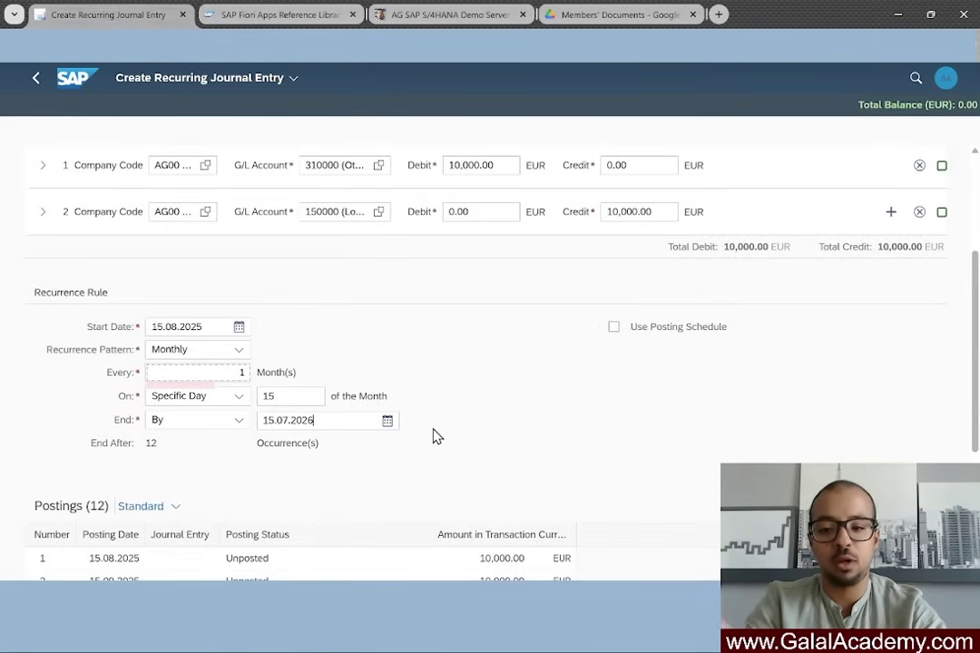
- Check the generated schedule of monthly postings and save the recurring journal entry
scroll(500, 430, down, 1)
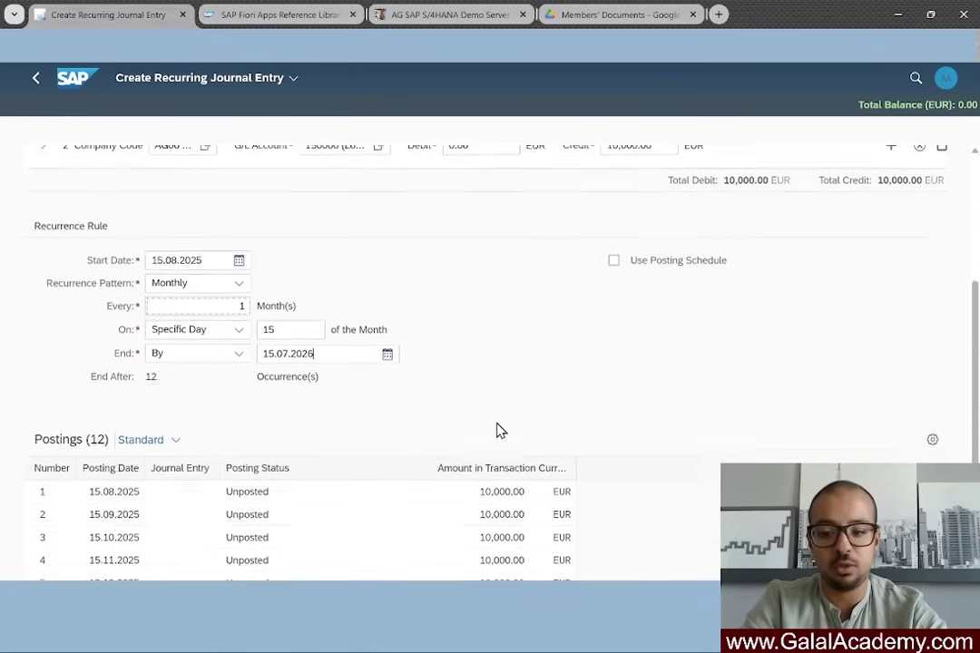
scroll(499, 431, down, 3)
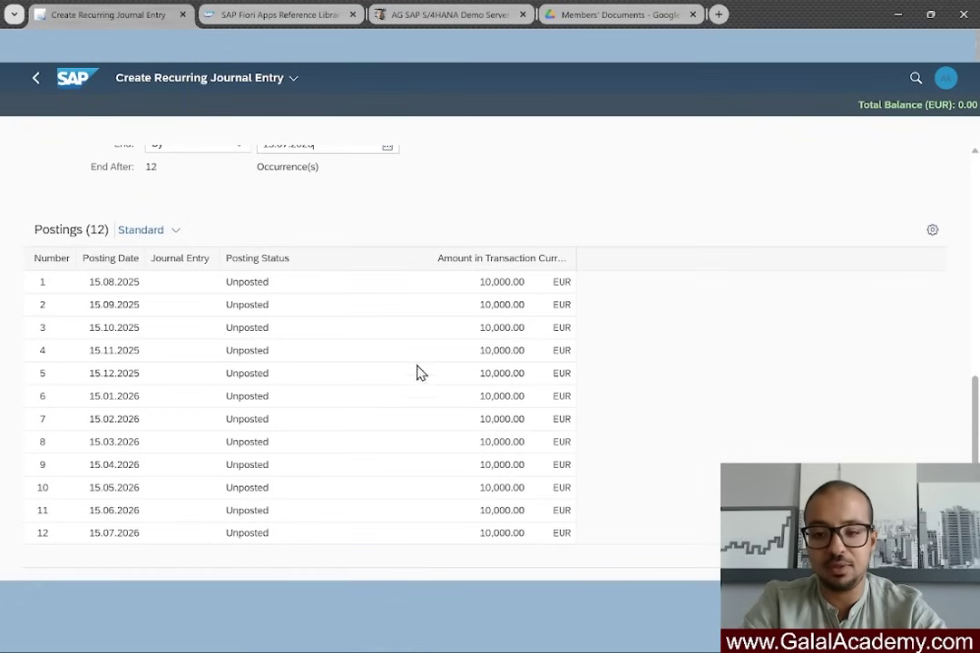
scroll(419, 372, up, 1)
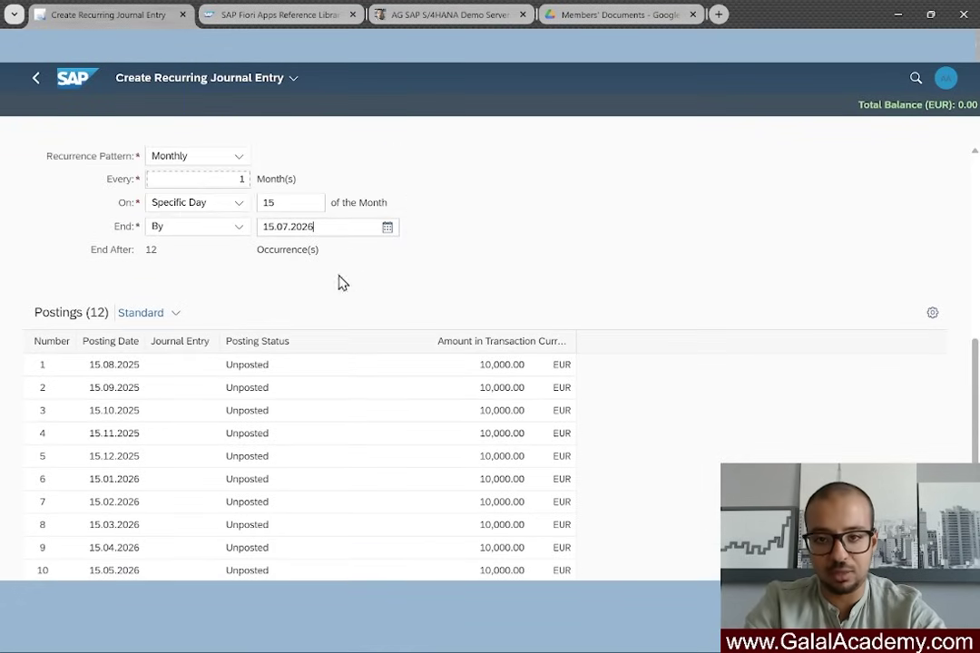
scroll(424, 379, down, 1)
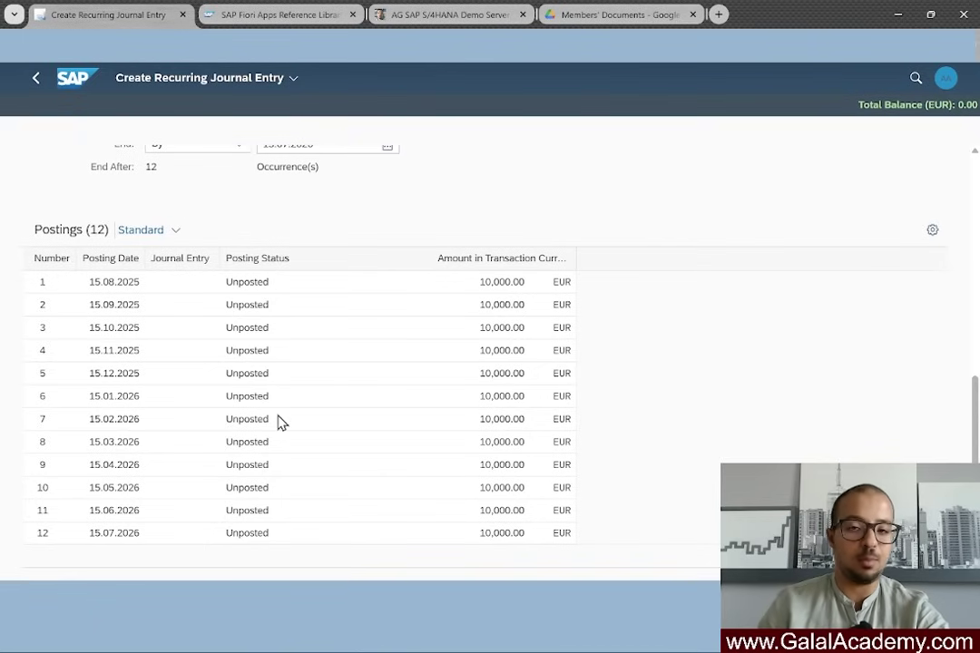
scroll(664, 288, up, 1)
scroll(664, 288, down, 1)
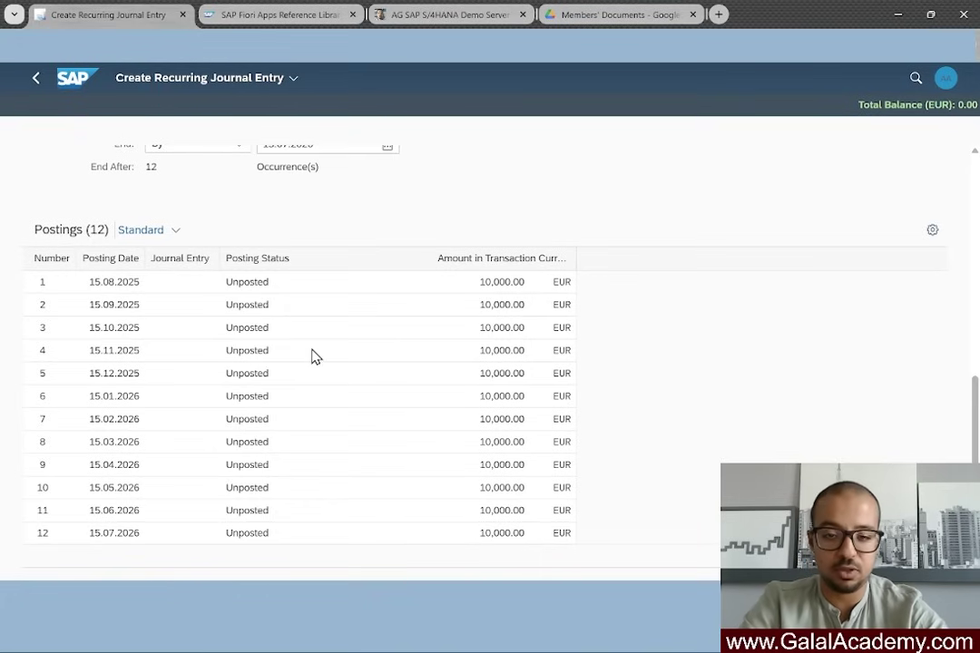
scroll(537, 322, up, 3)
scroll(538, 324, down, 3)
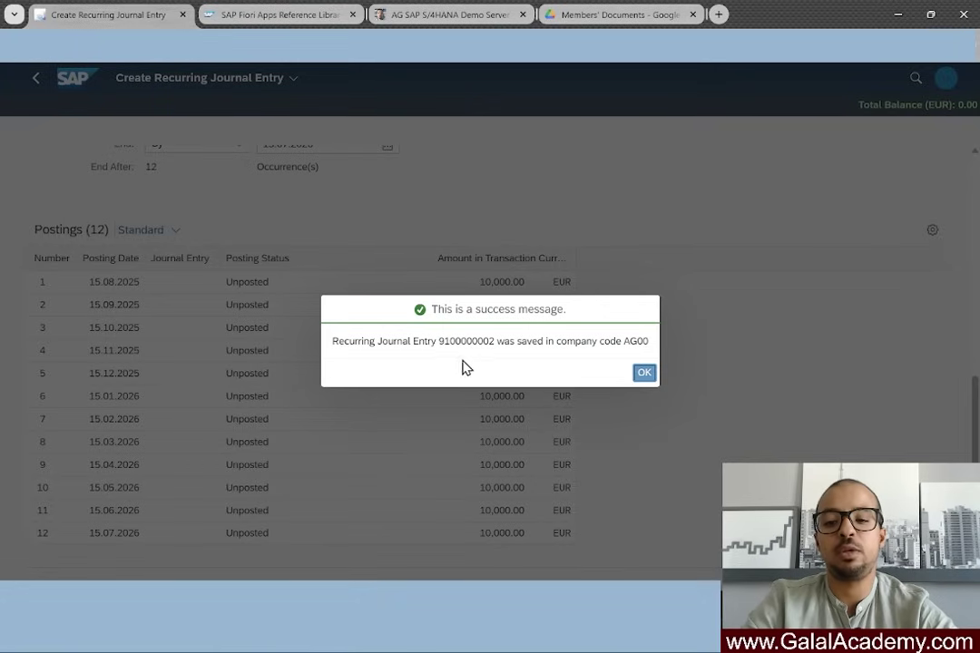
click(644, 373)
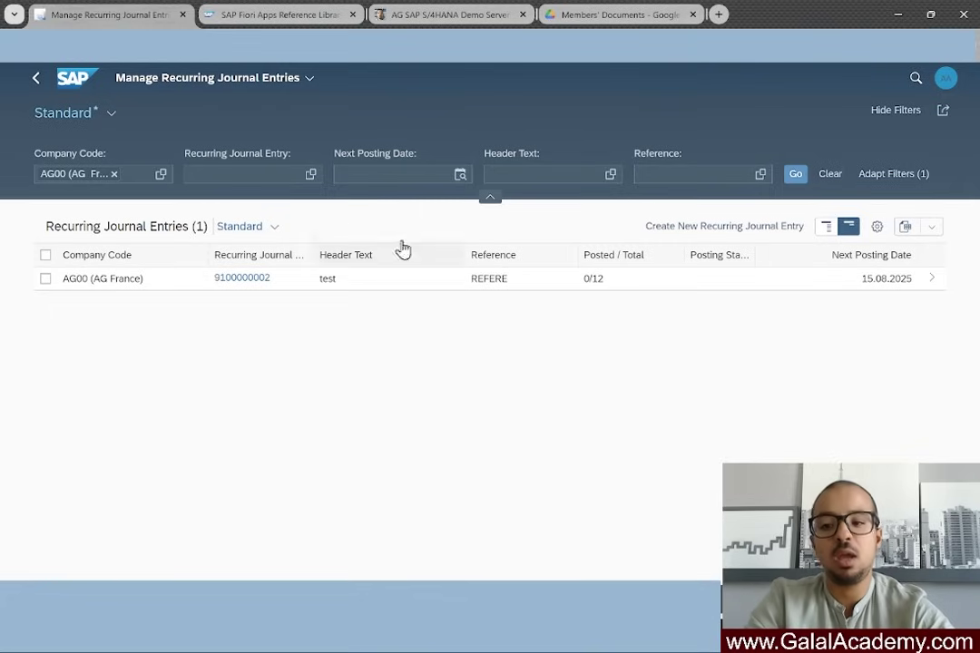
- Reopen the Manage Recurring Journal Entries app from the home page and examine which extra filters it offers, without adding any
click(38, 81)
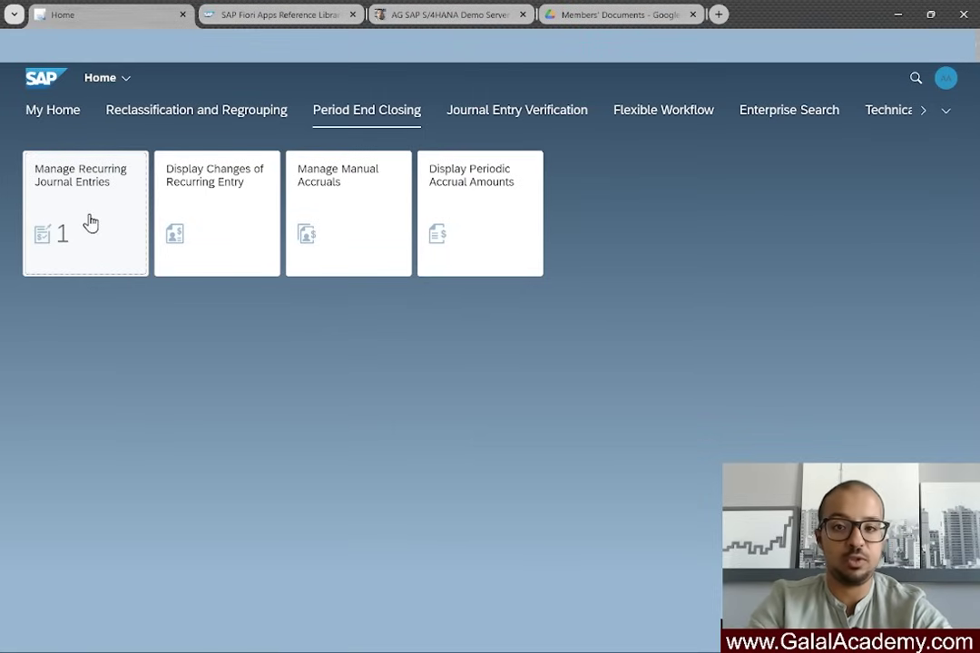
click(90, 221)
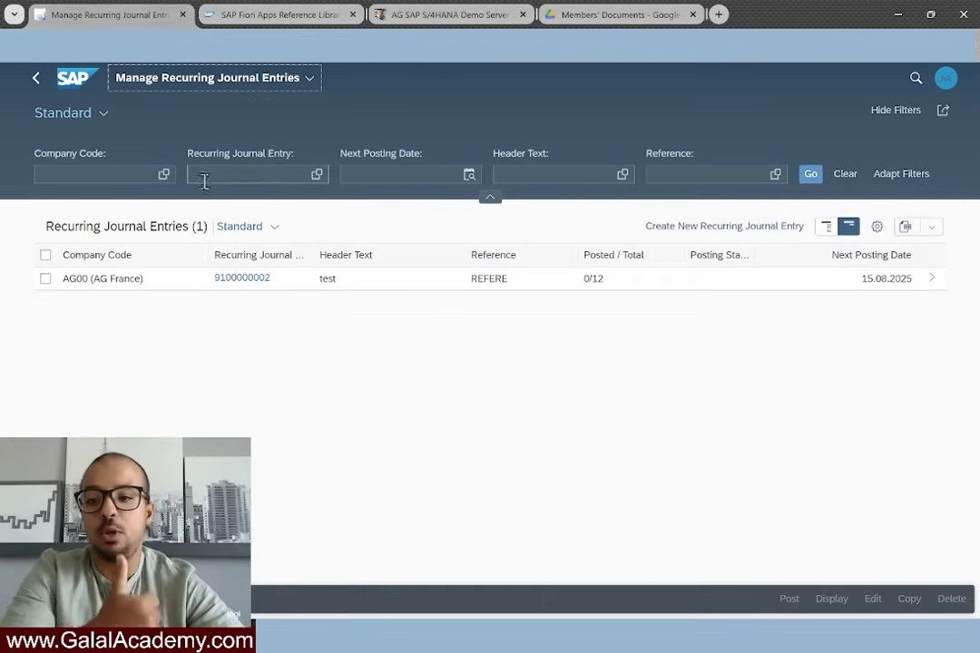
click(382, 172)
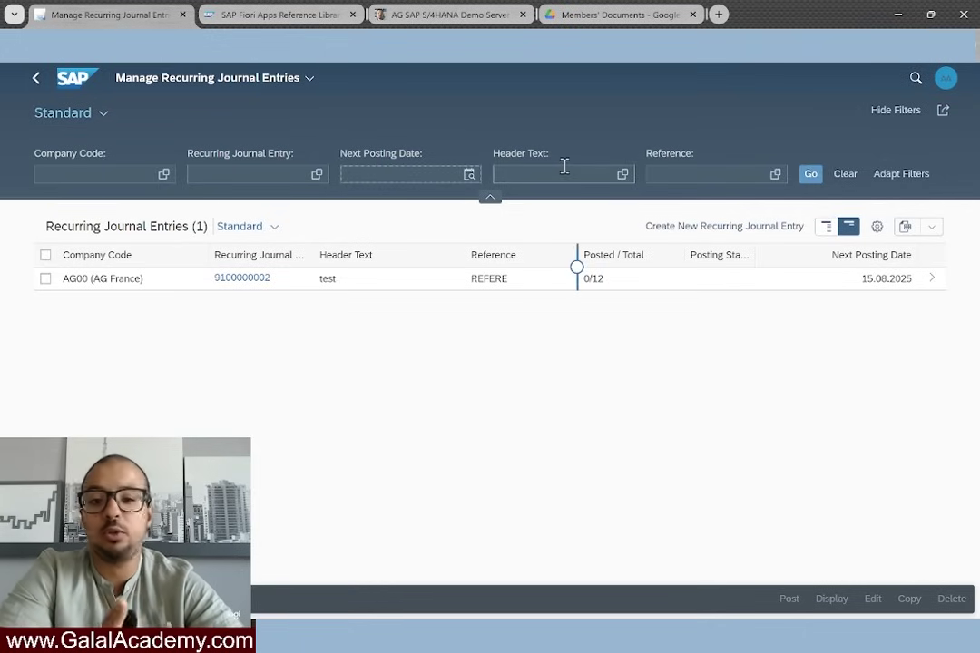
click(902, 182)
scroll(404, 437, down, 3)
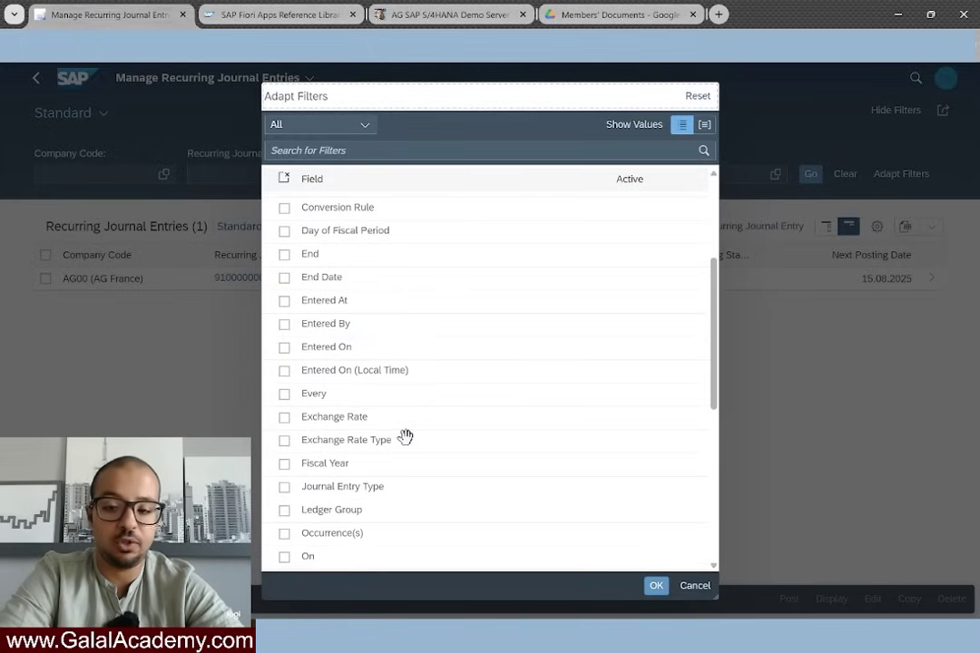
click(698, 590)
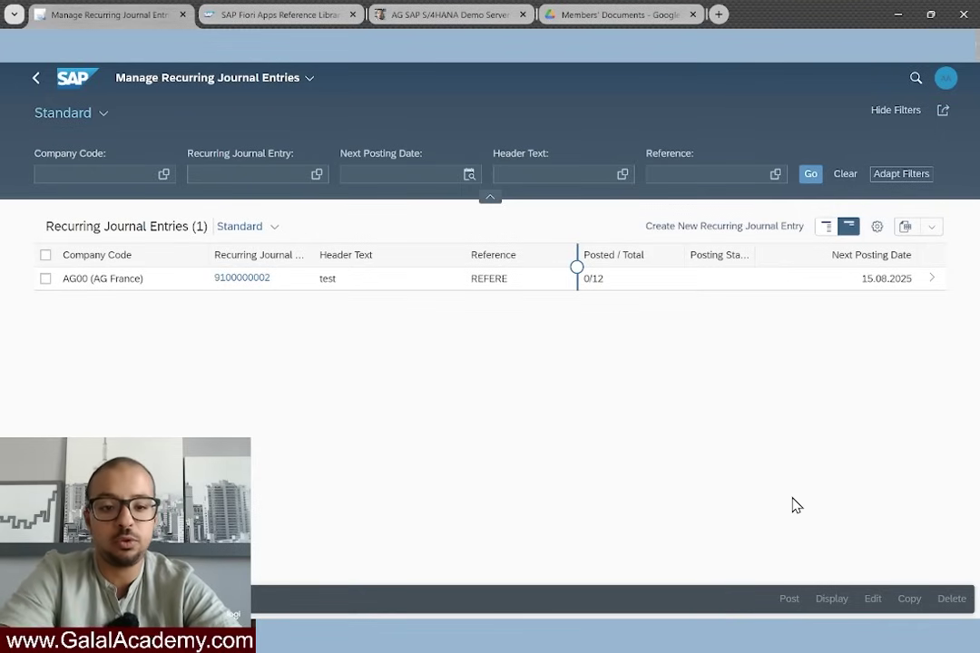
- Refresh the list of recurring journal entries and look through the columns available for it, without changing the selection
click(816, 176)
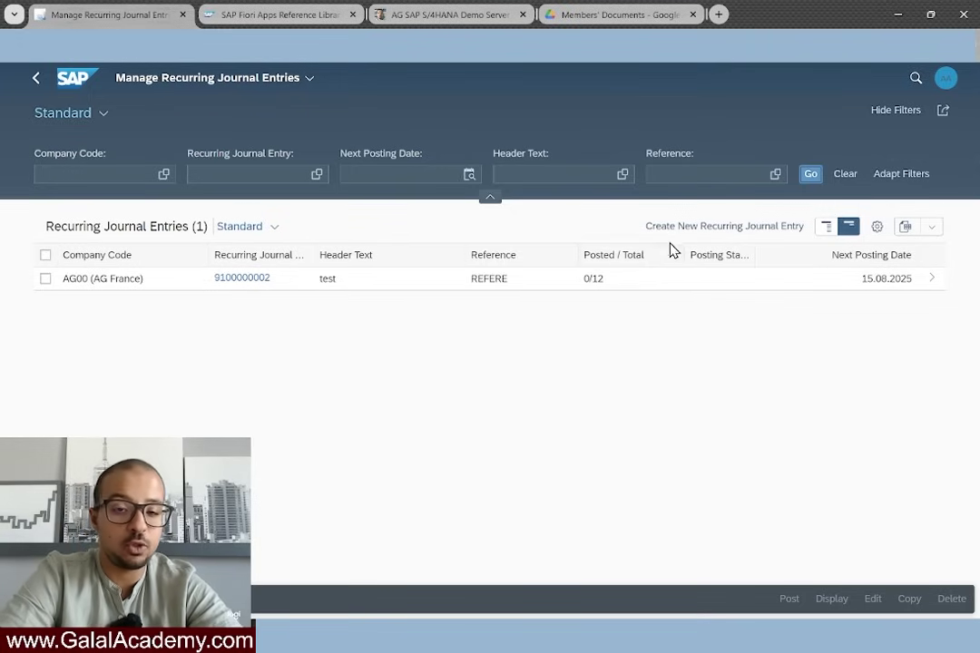
mouse_move(586, 295)
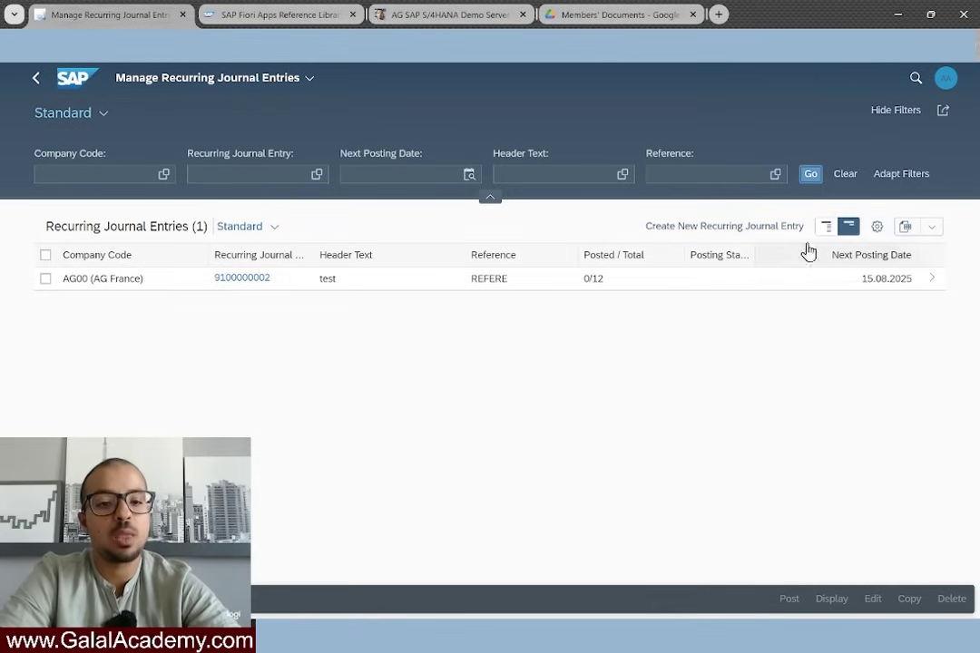
click(878, 232)
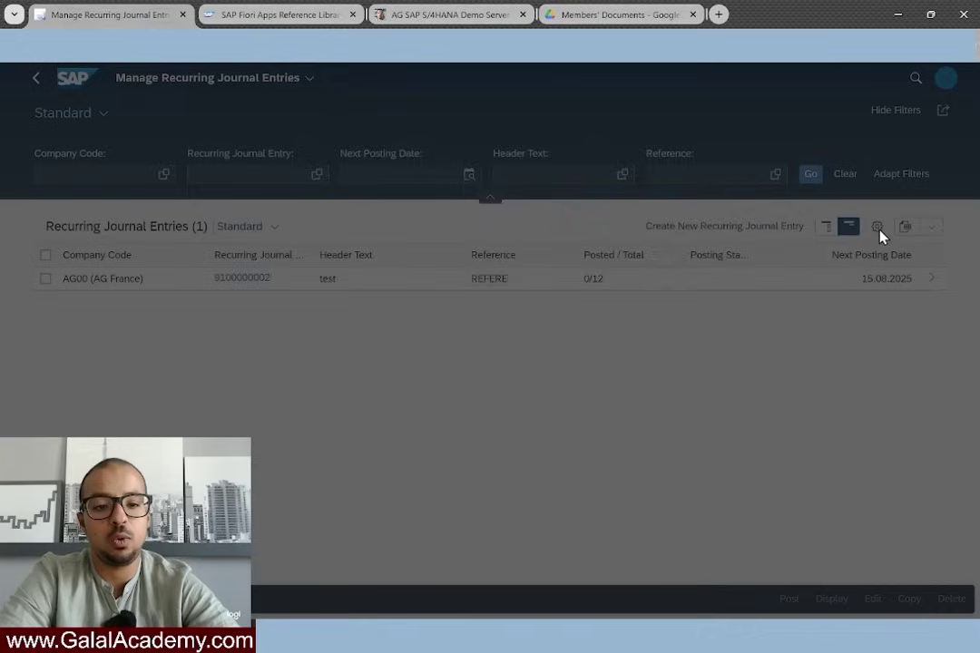
scroll(445, 381, down, 4)
scroll(442, 400, down, 5)
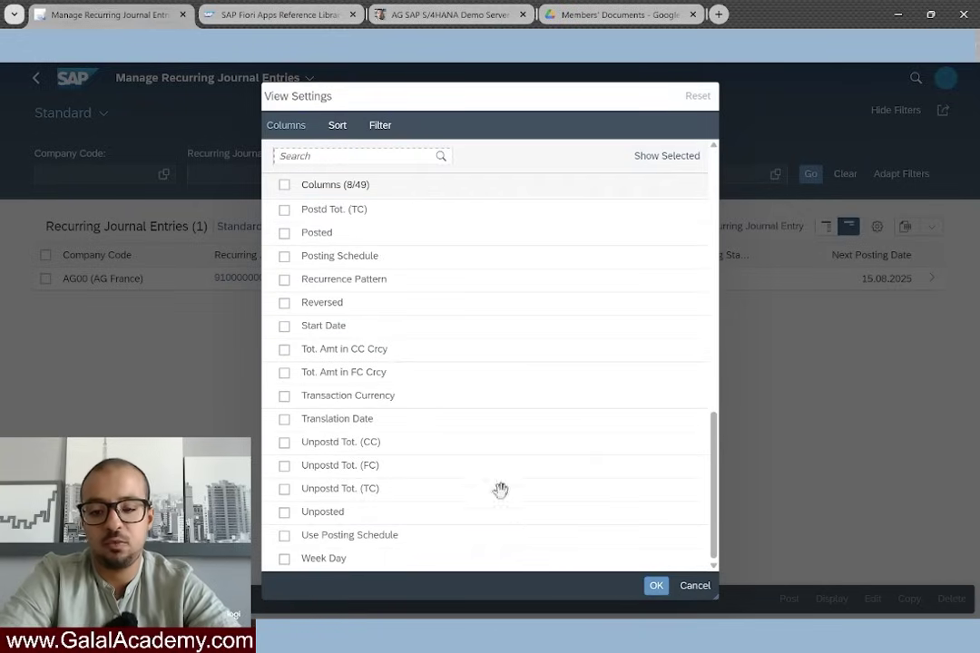
click(695, 586)
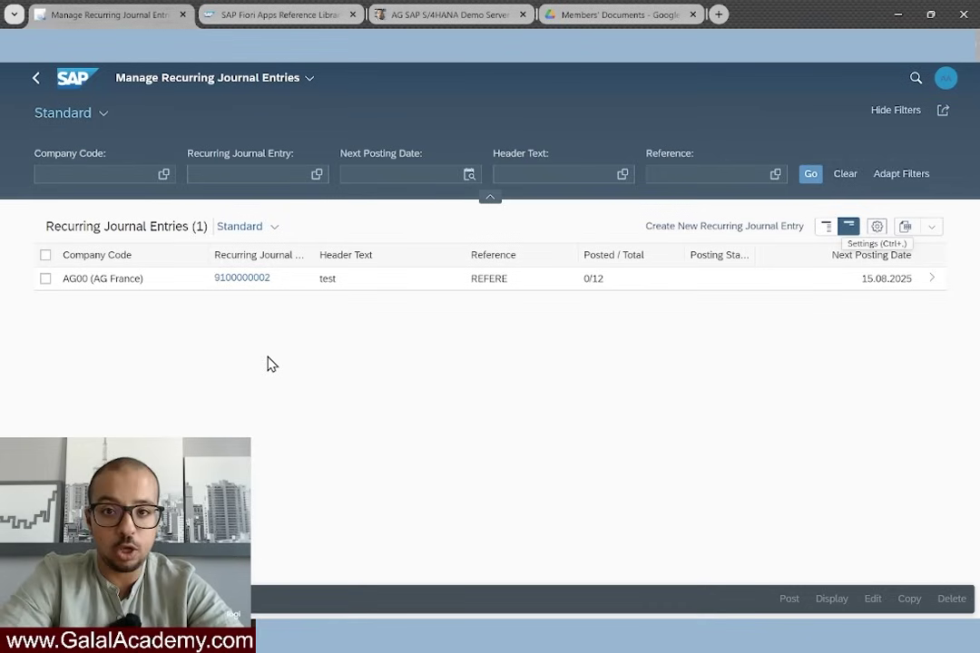
- Post the AG00 recurring journal entry with all its postings up to 31.10.2025
click(45, 279)
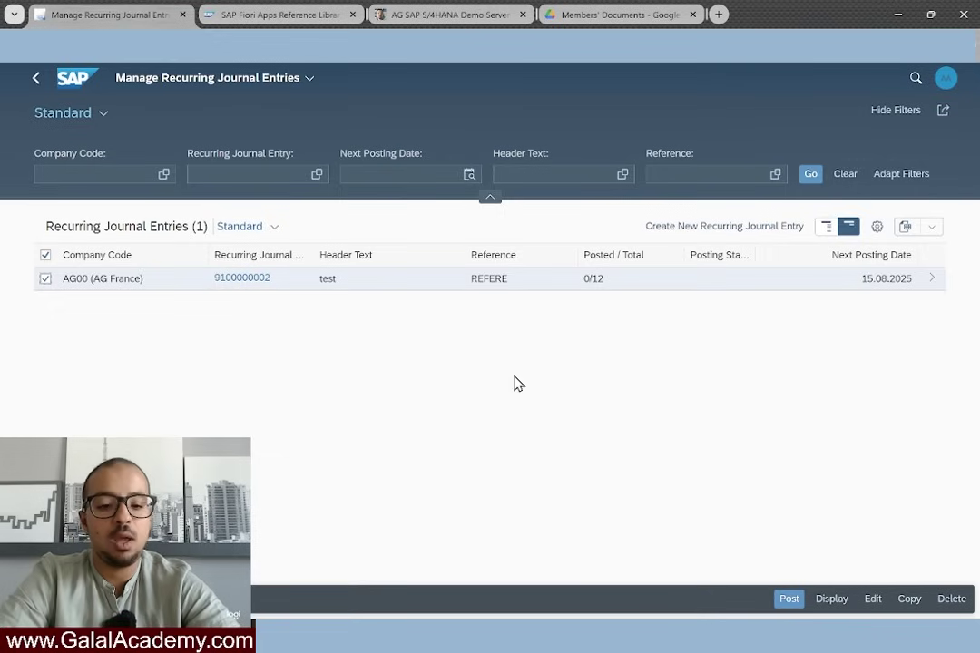
click(790, 600)
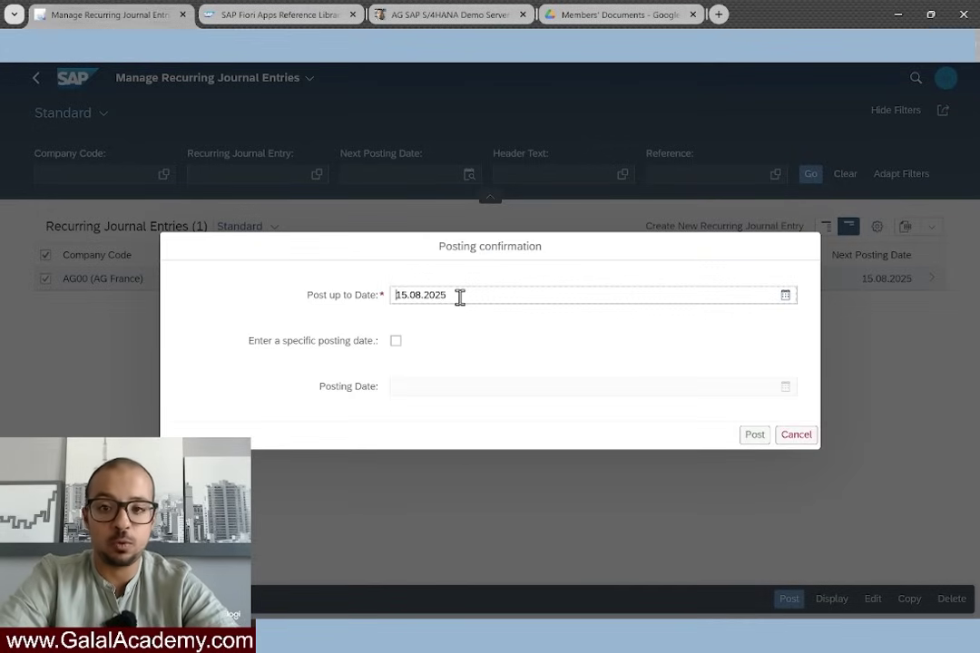
drag(460, 297, 350, 295)
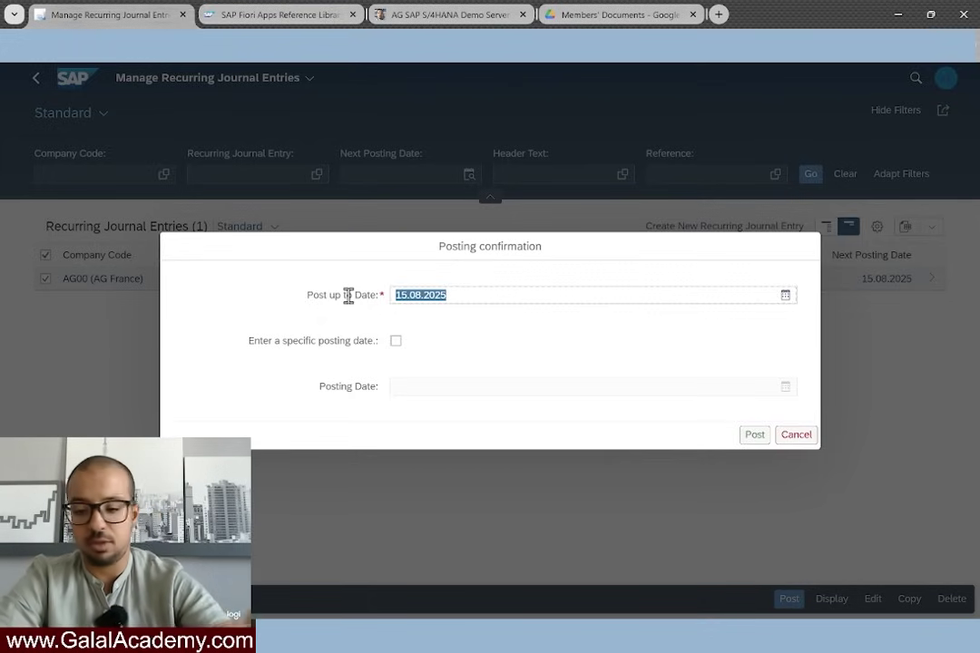
click(787, 303)
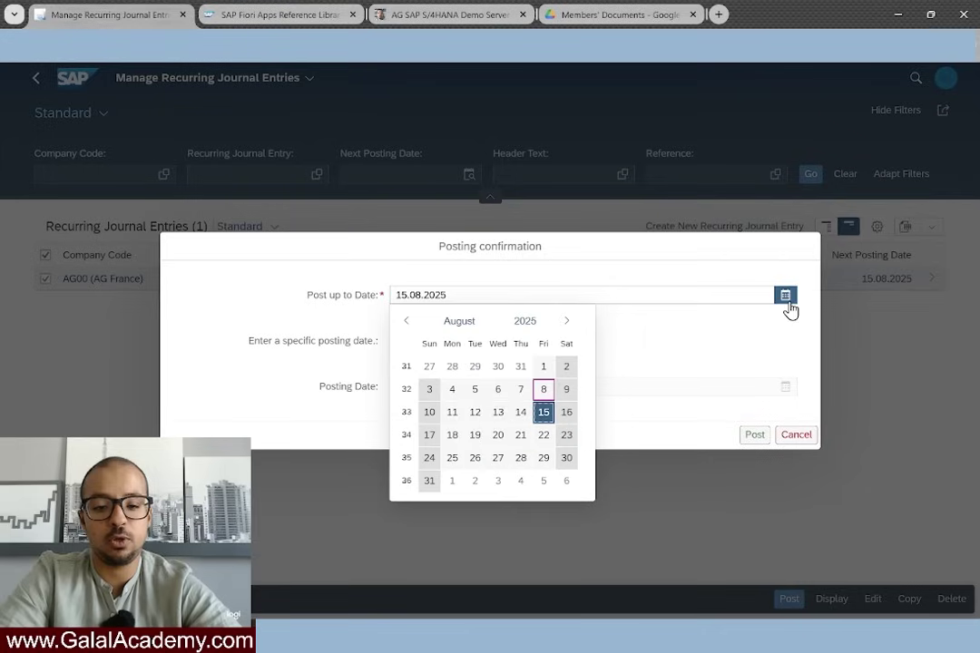
click(567, 321)
click(567, 321)
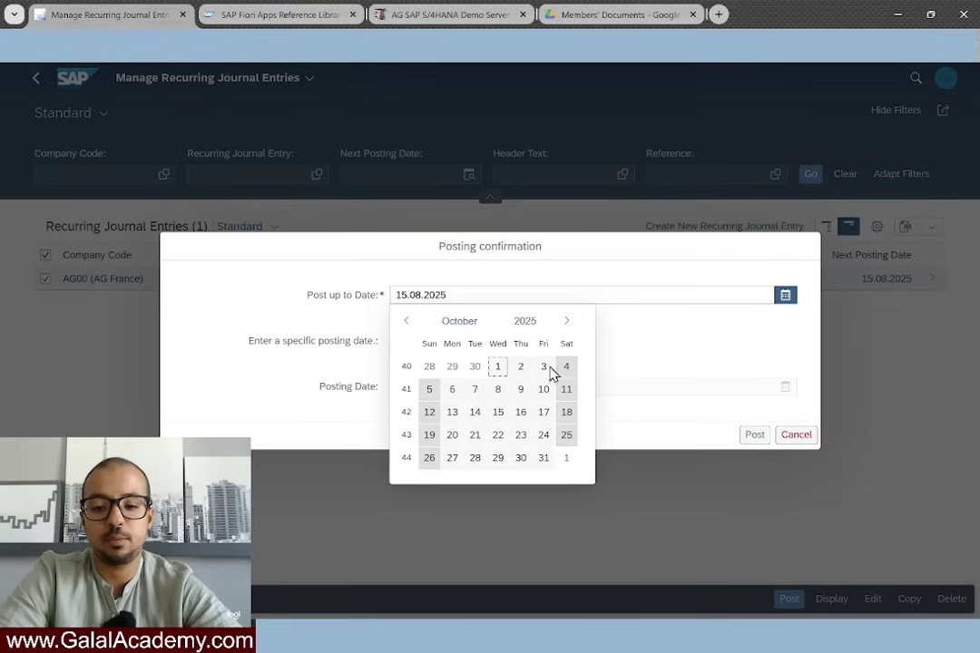
click(542, 459)
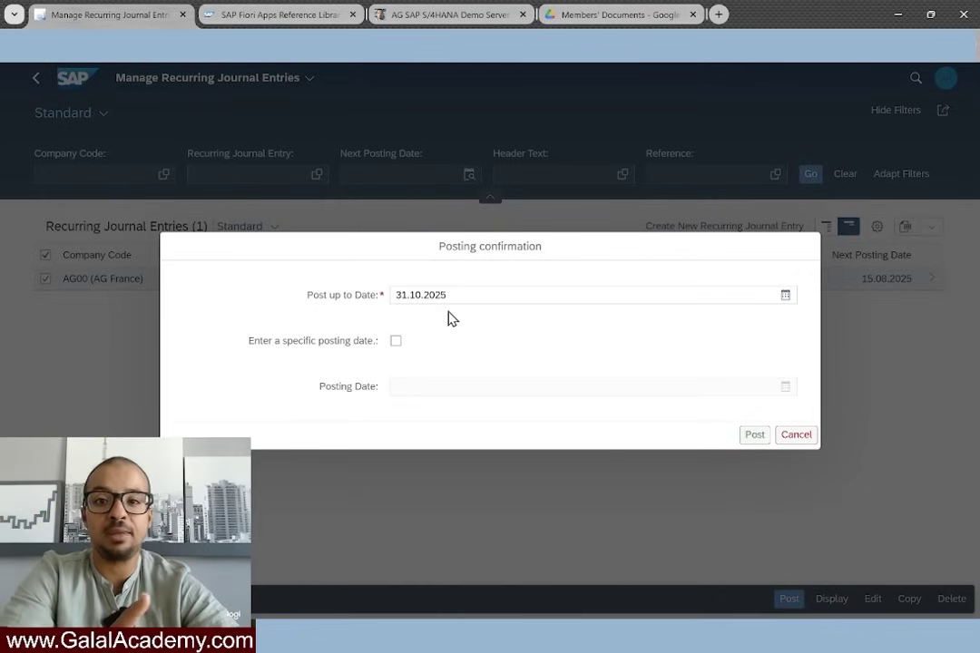
click(754, 435)
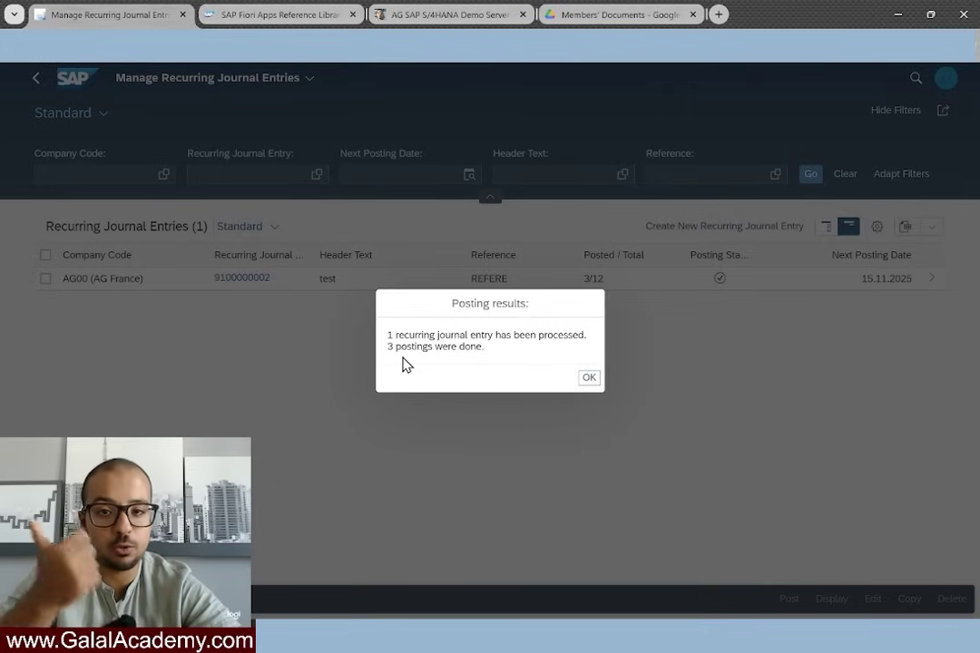
click(587, 379)
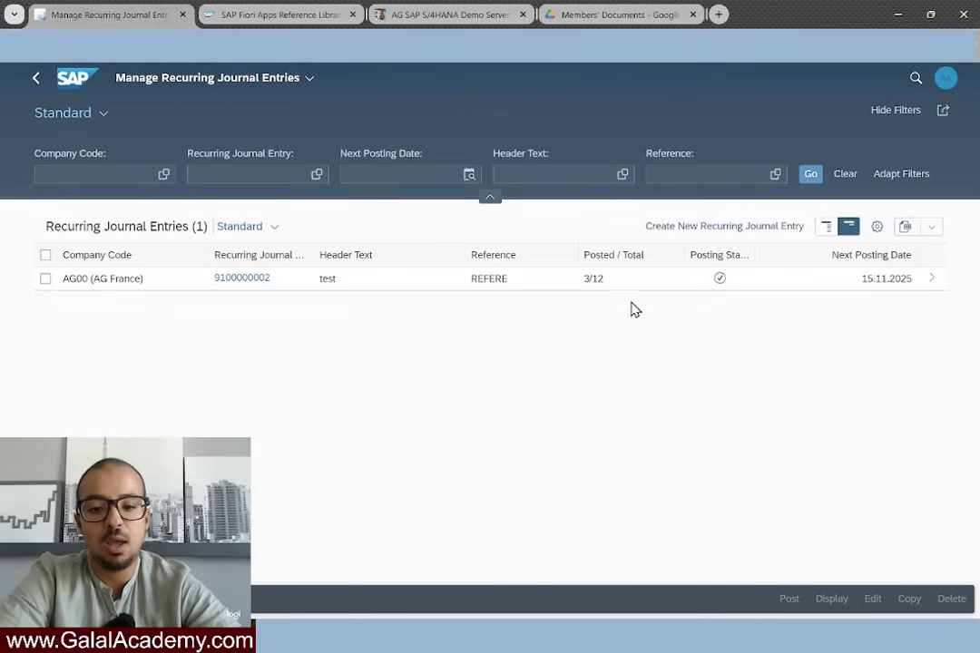
- Open the AG00 recurring journal entry's details and review which of its scheduled postings are posted and unposted
mouse_move(586, 280)
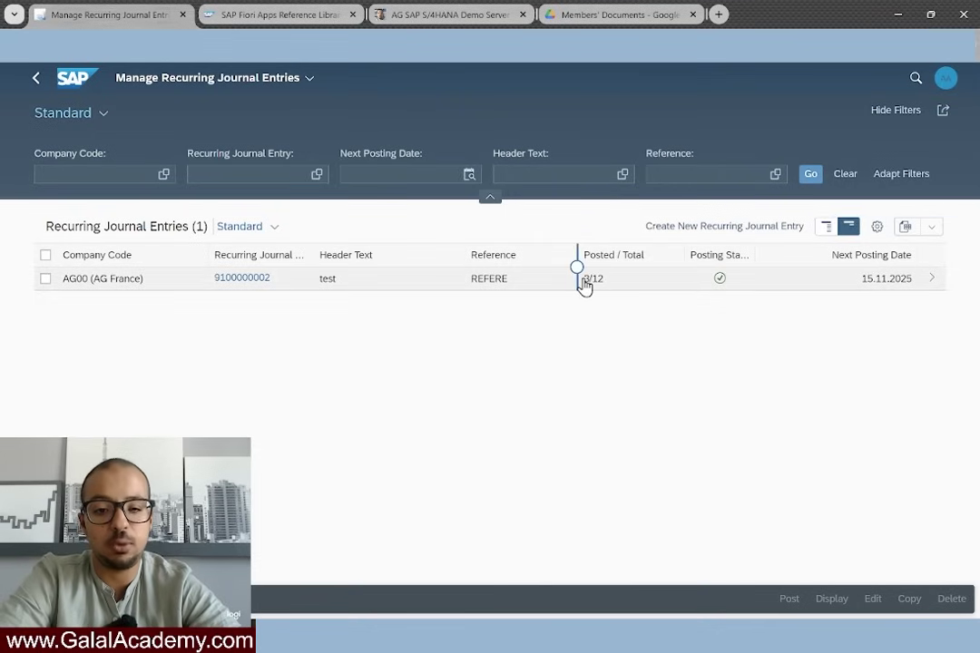
click(935, 281)
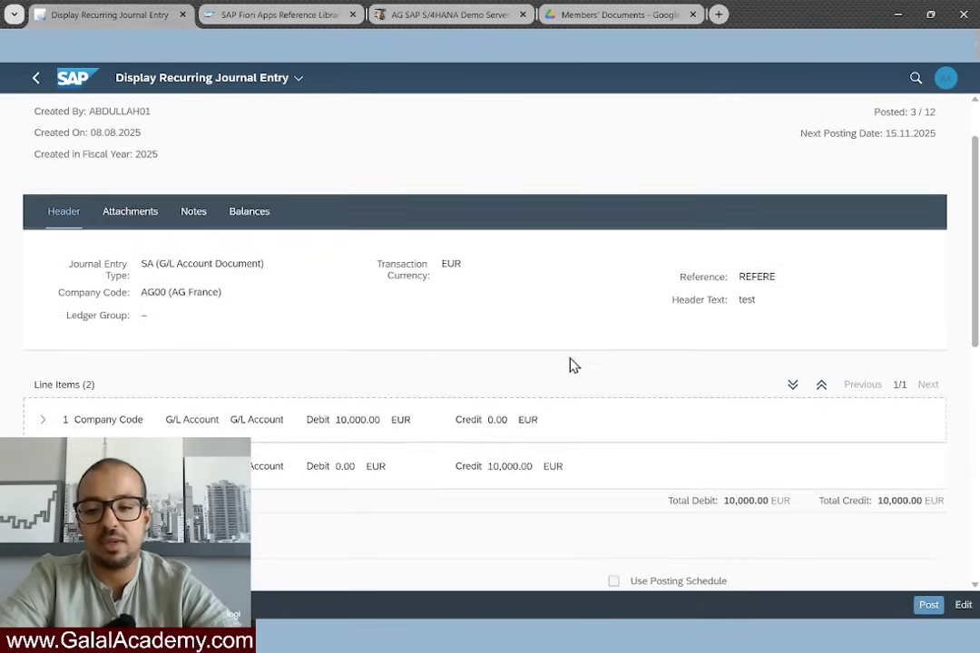
scroll(571, 366, down, 3)
scroll(572, 366, down, 3)
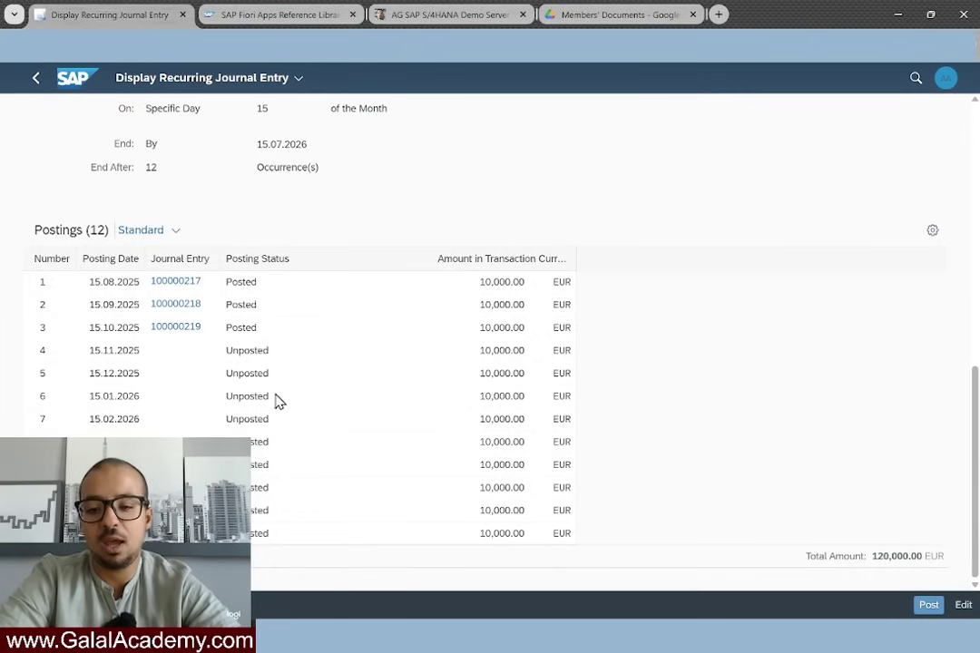
click(277, 357)
drag(277, 363, 268, 536)
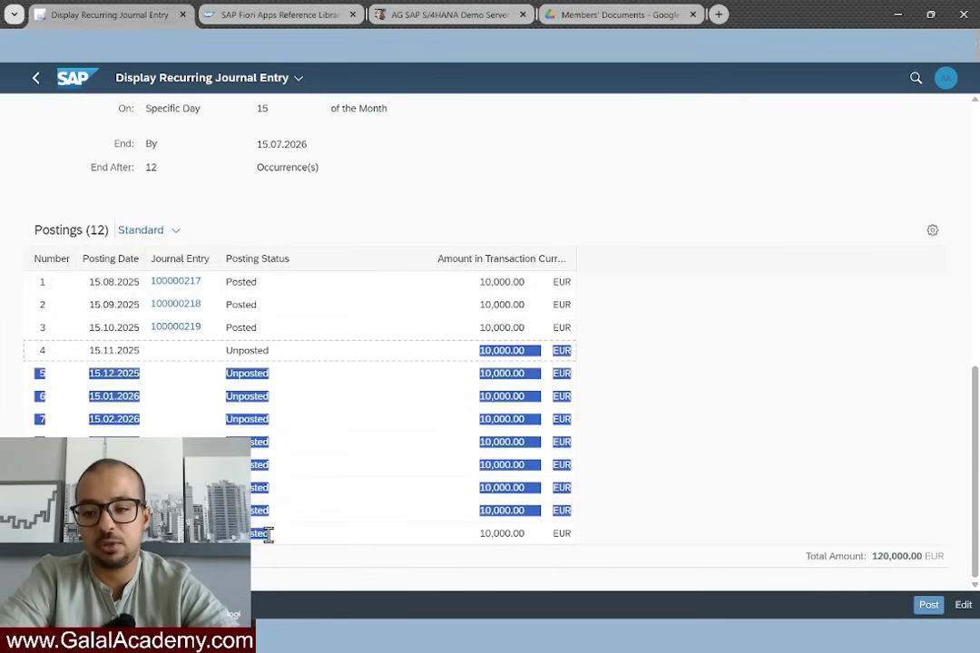
- Open the journal entry of the first posting, dated 15.08.2025, and review its header details, entry time and line items
click(671, 415)
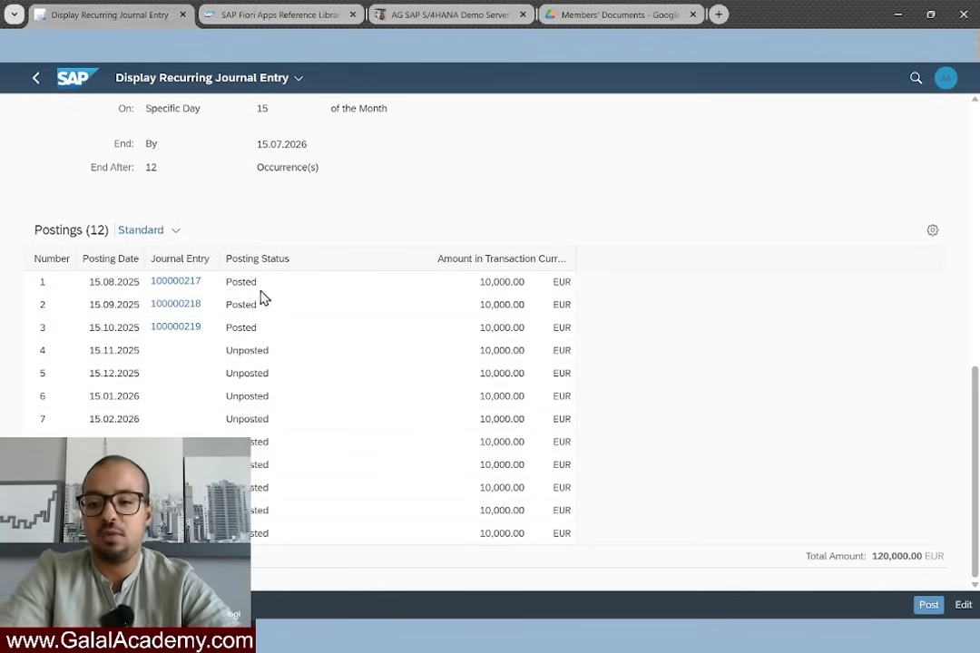
click(186, 283)
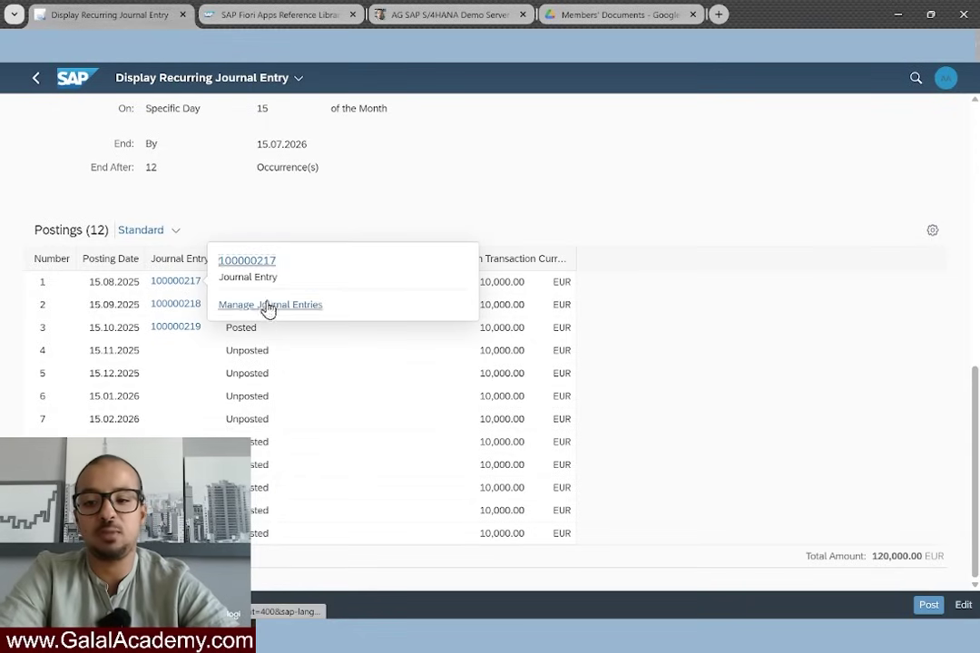
click(255, 272)
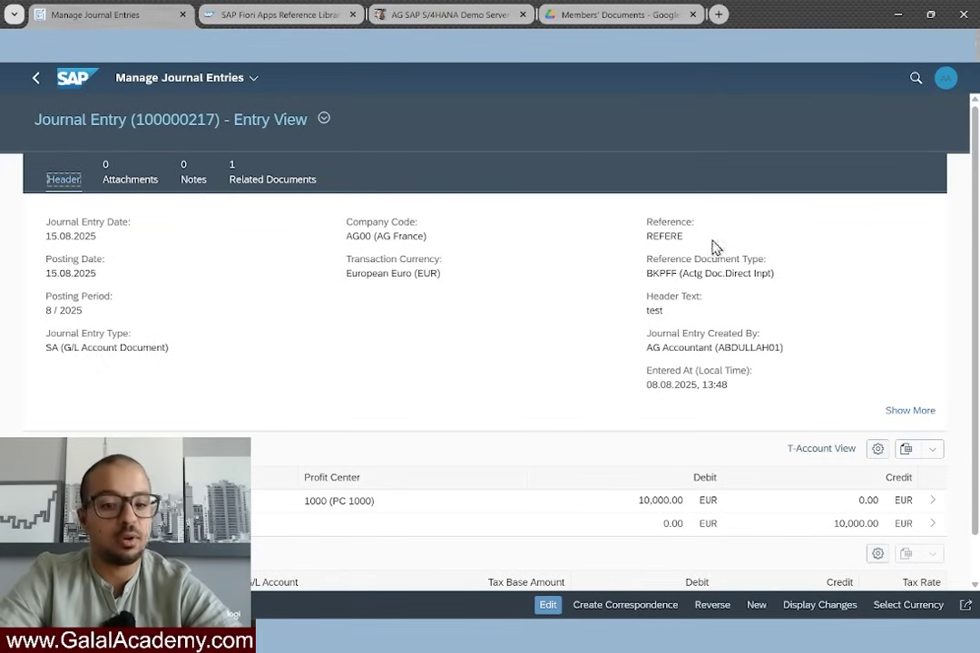
scroll(665, 332, down, 1)
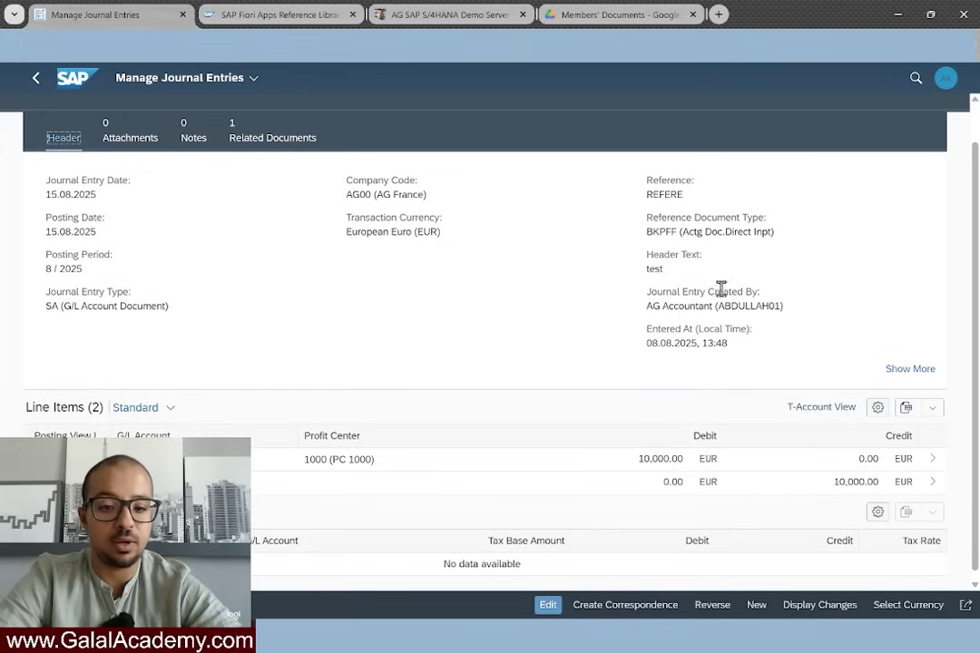
drag(651, 345, 765, 364)
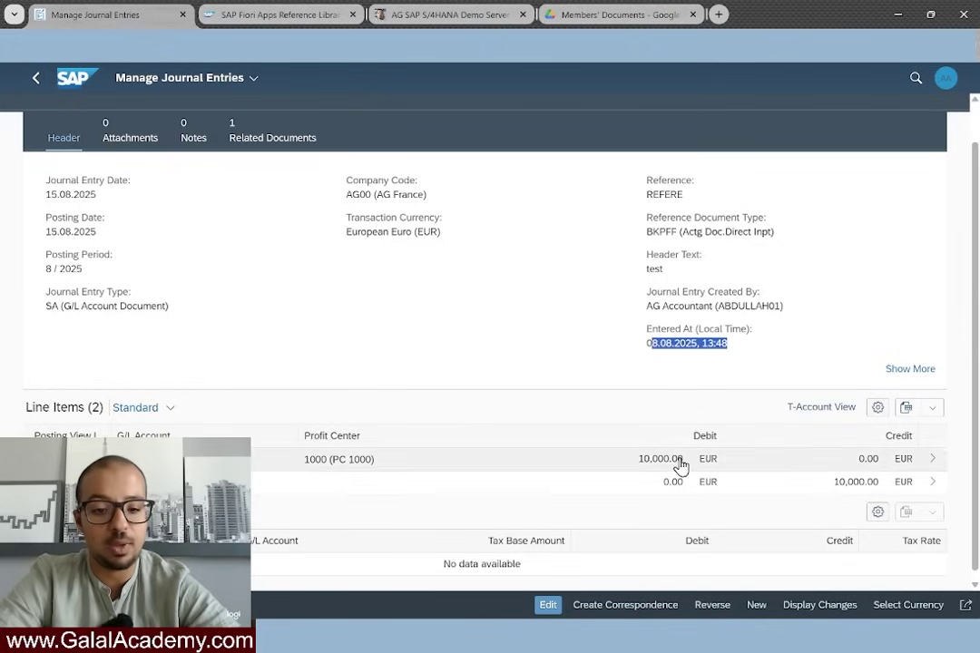
scroll(391, 409, down, 1)
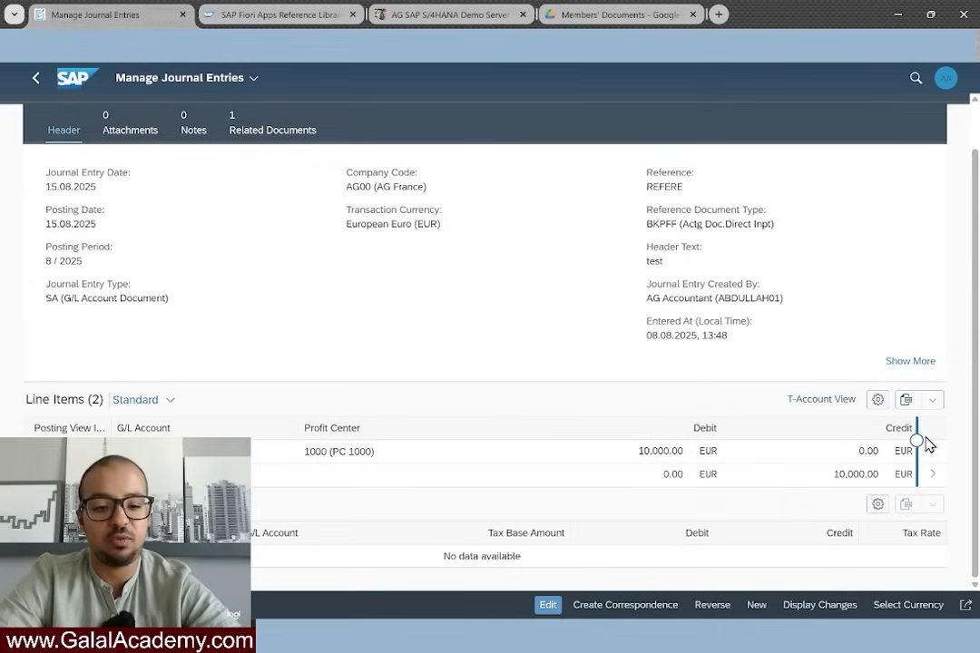